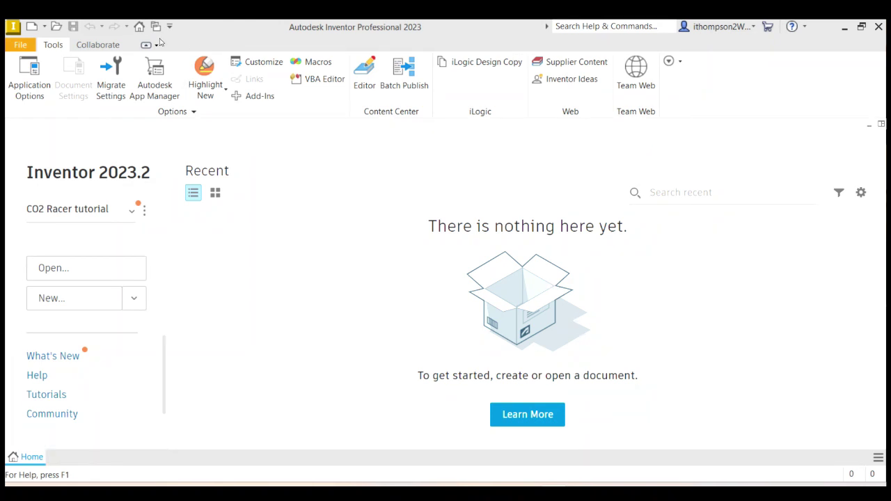
# Step: Open the project manager and look at the ProjectileMotionDemo and MagneticFieldSensor projects
pyautogui.click(20, 48)
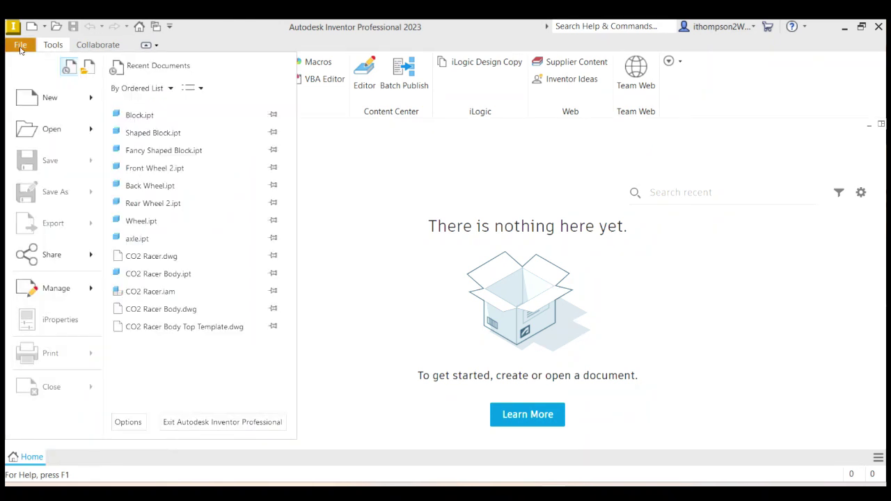
pyautogui.moveTo(49, 102)
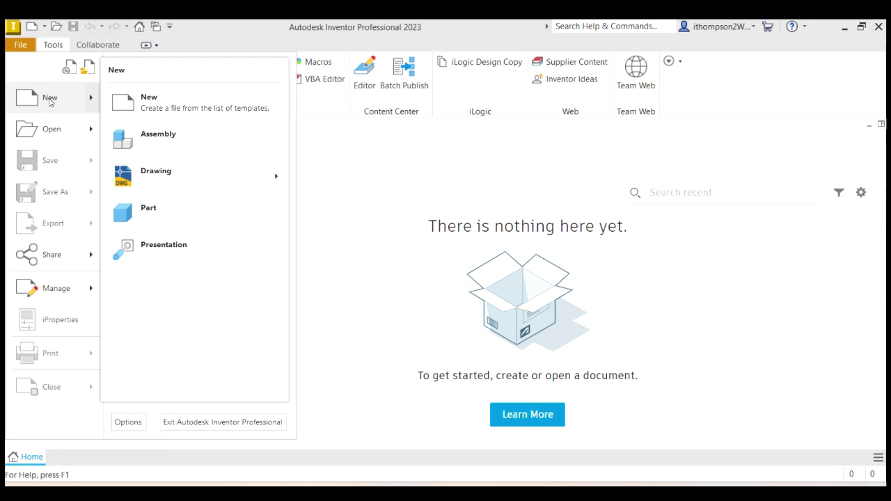
pyautogui.moveTo(63, 291)
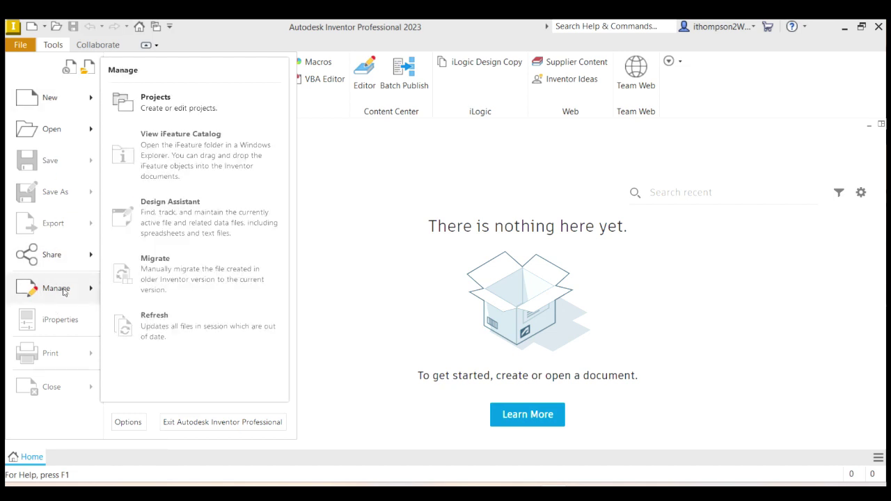
pyautogui.click(159, 103)
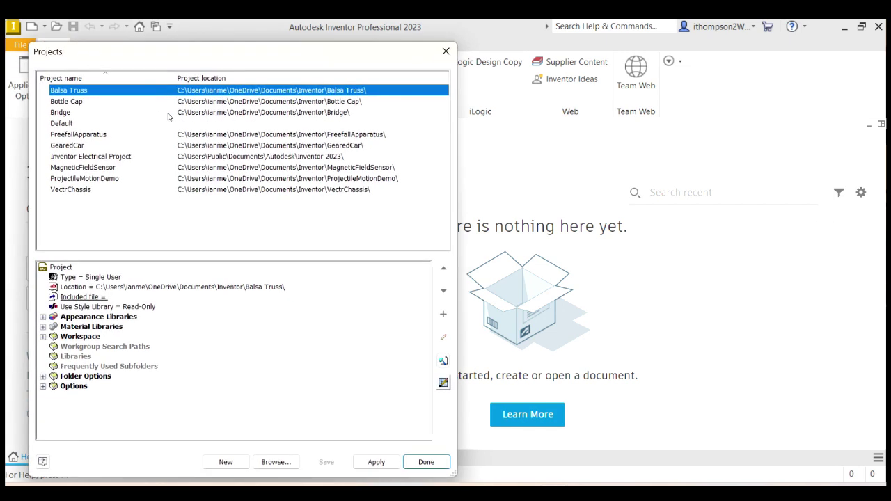
pyautogui.click(74, 178)
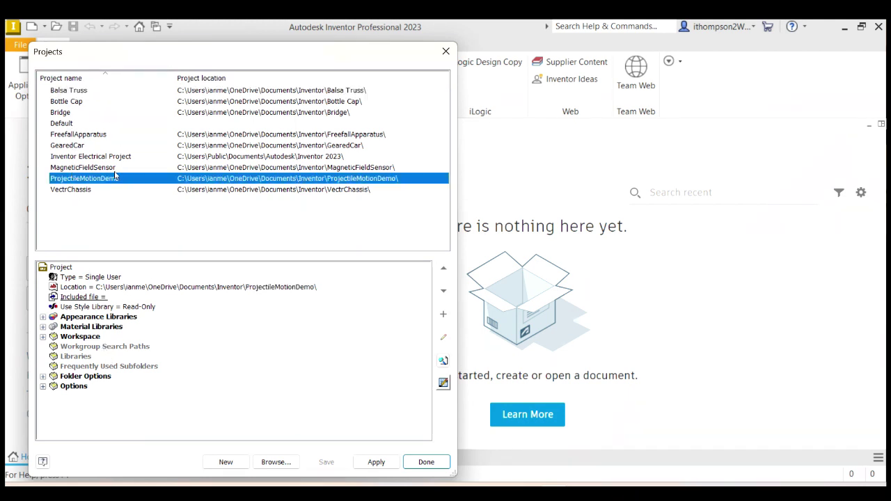
pyautogui.click(103, 168)
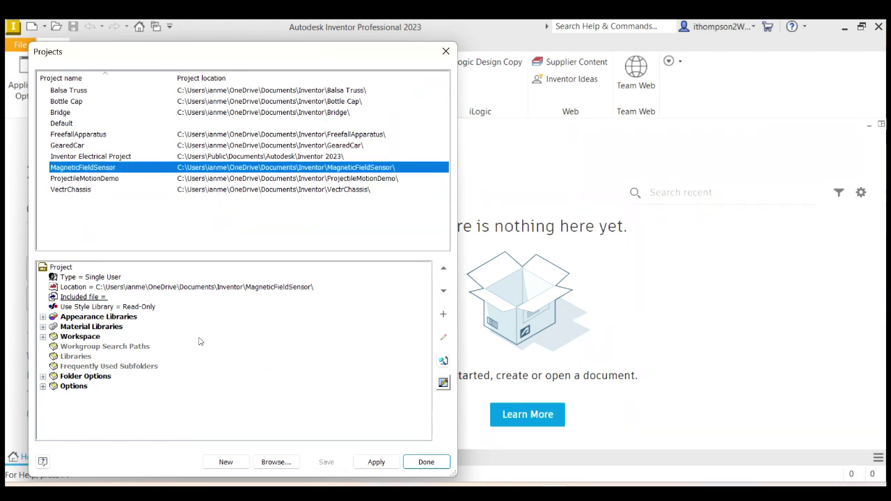
# Step: Create a new single-user project named CO2 Racer, keeping the proposed workspace folder and allowing its path to be created
pyautogui.click(226, 463)
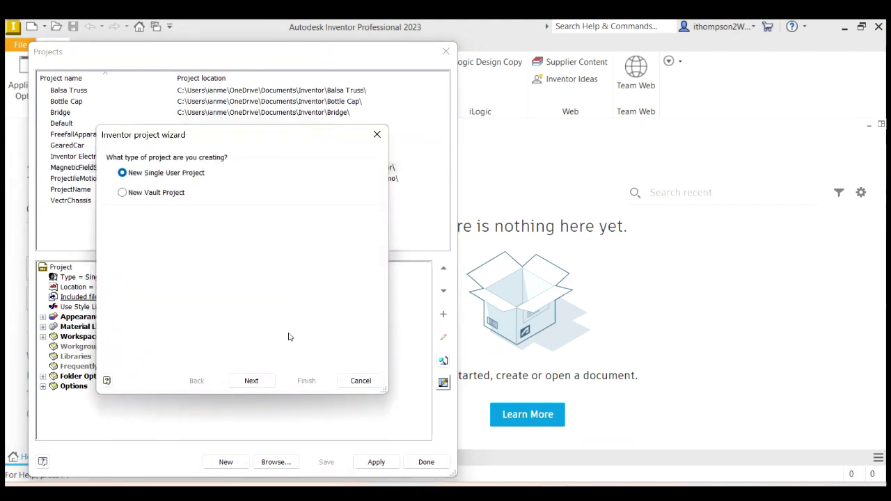
pyautogui.click(271, 383)
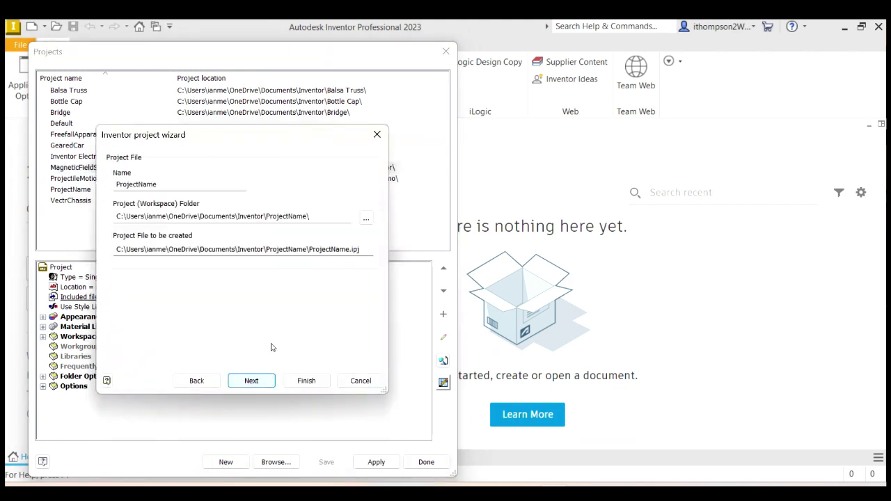
pyautogui.doubleClick(154, 185)
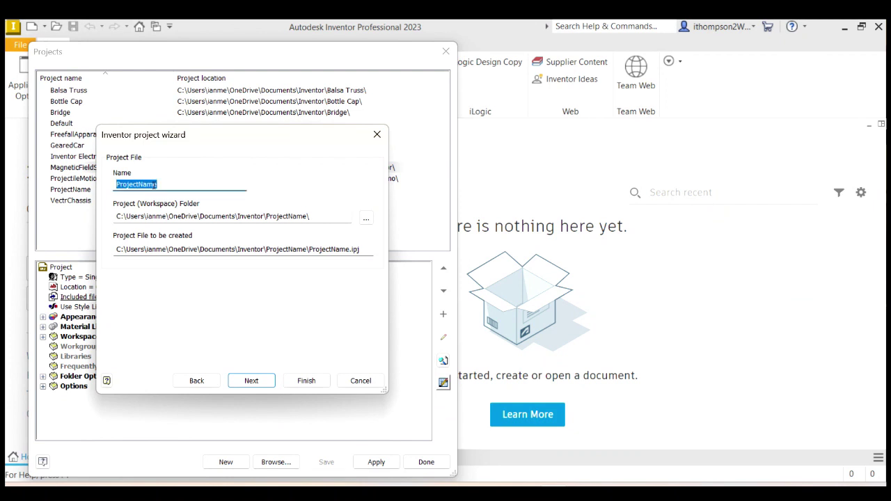
pyautogui.write('CO2 R')
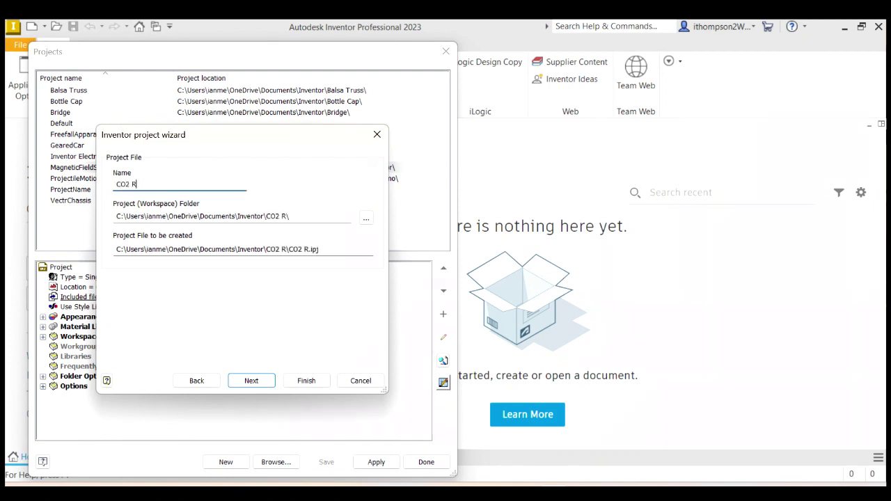
pyautogui.write('acer')
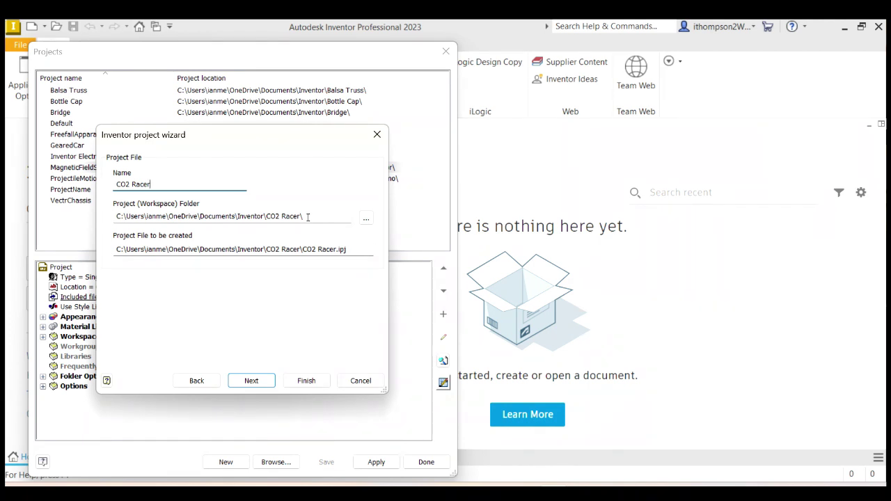
pyautogui.click(366, 218)
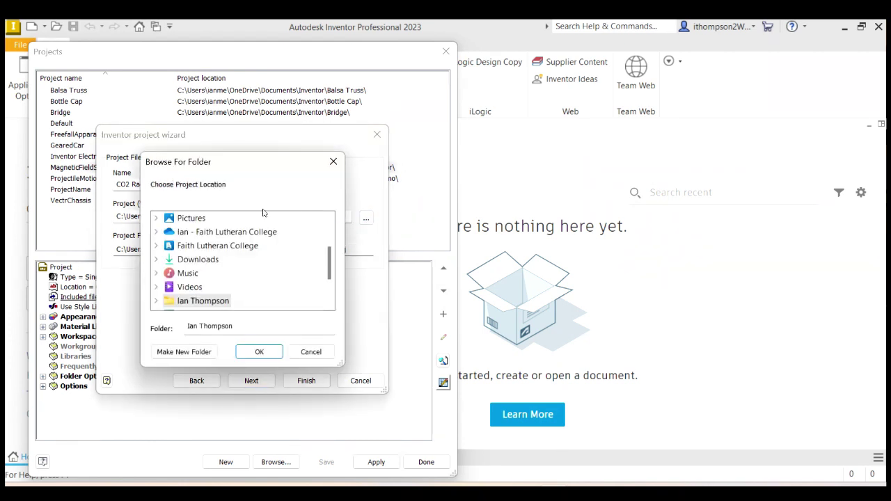
pyautogui.click(312, 351)
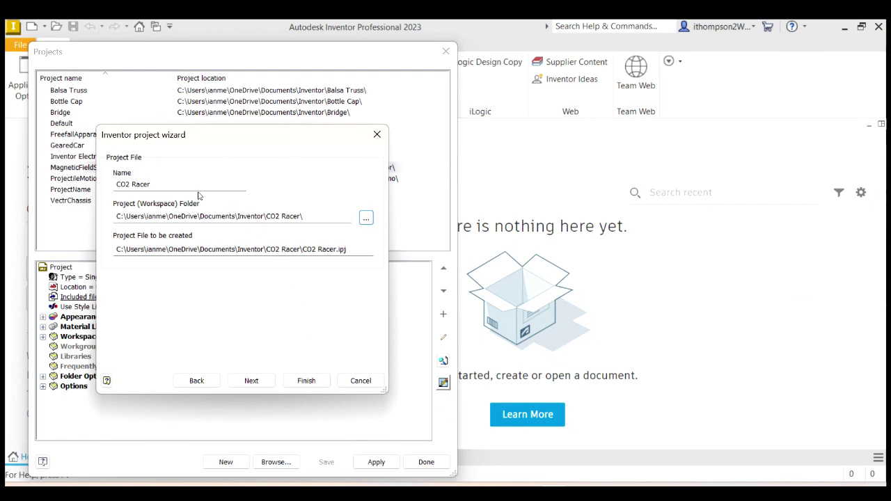
pyautogui.click(305, 380)
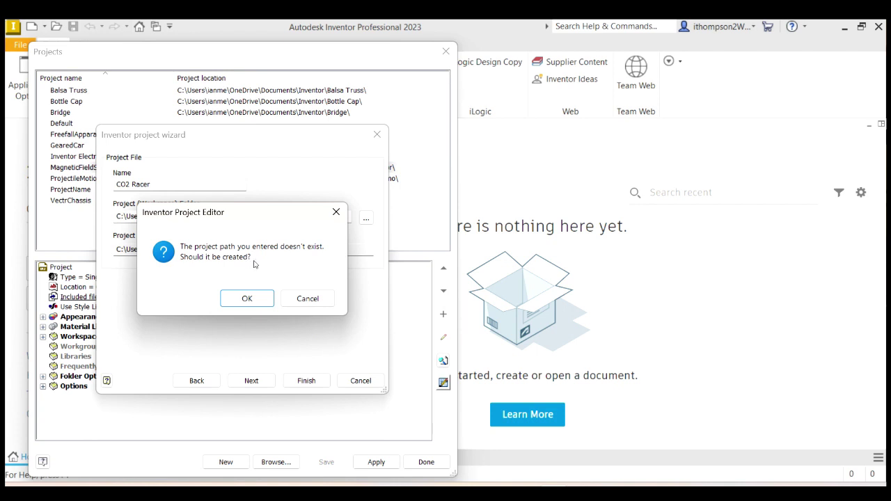
pyautogui.click(247, 299)
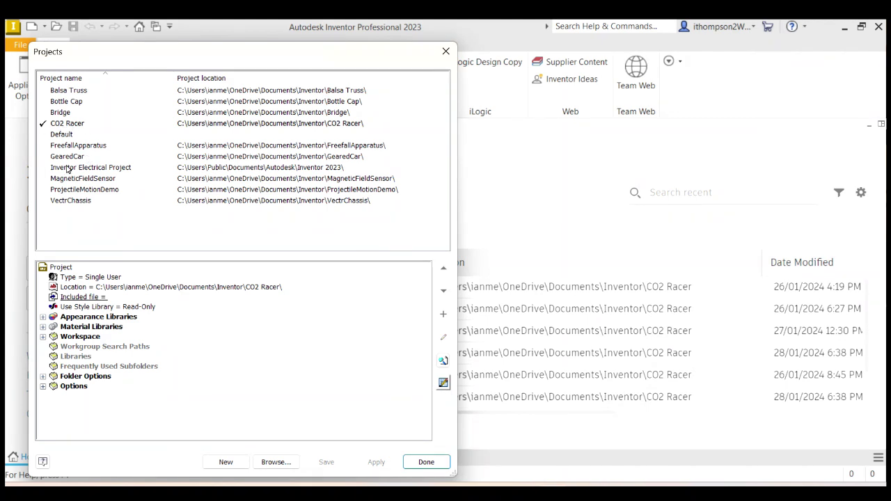
# Step: Switch the active project to GearedCar and back to CO2 Racer, and close the project manager
pyautogui.click(70, 158)
pyautogui.doubleClick(70, 158)
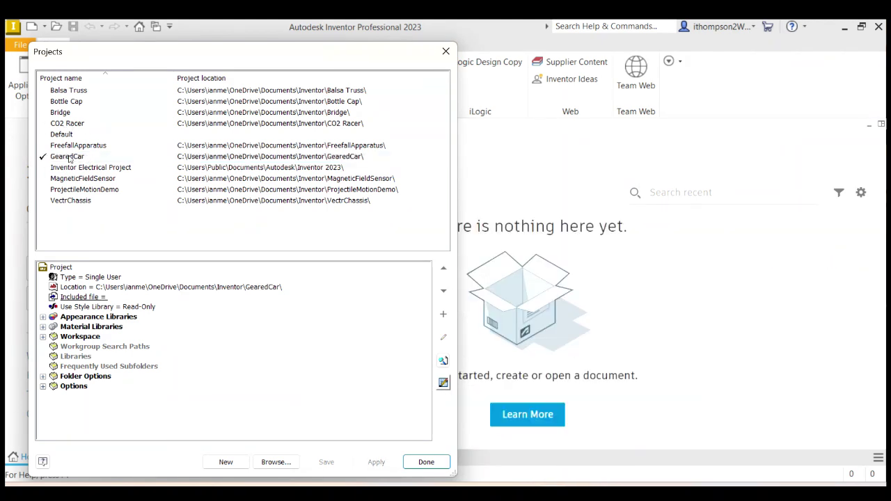
pyautogui.doubleClick(66, 124)
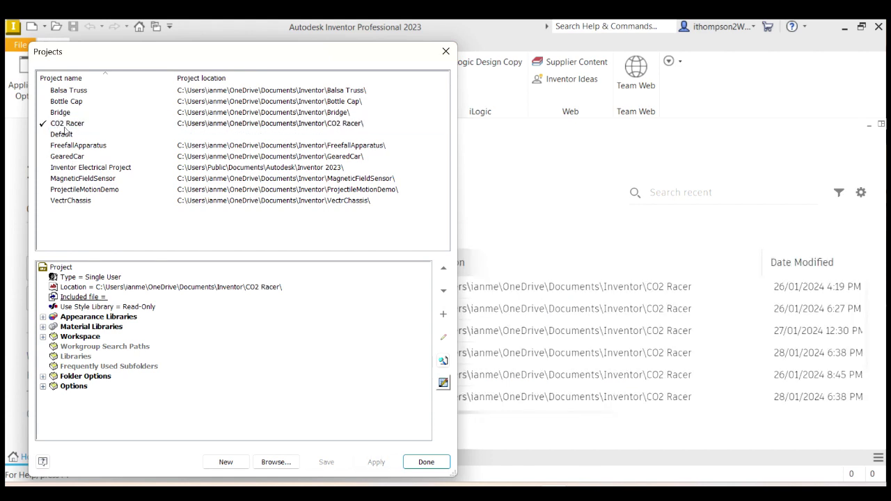
pyautogui.click(426, 463)
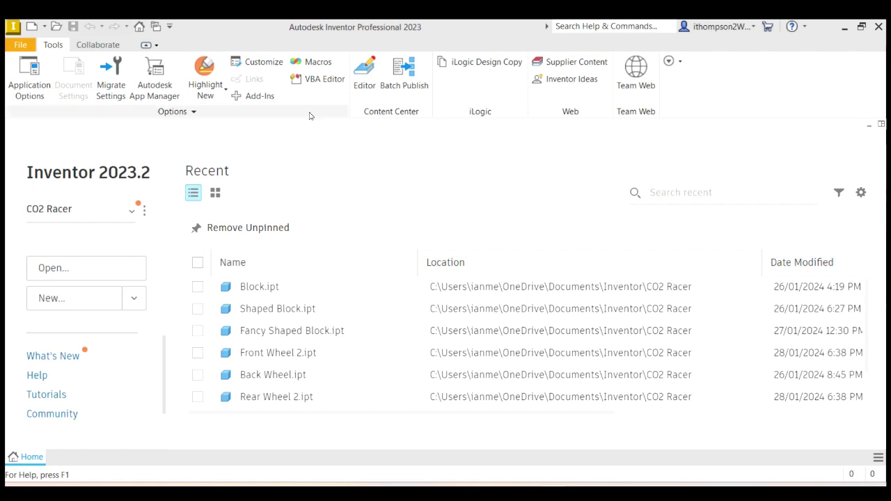
# Step: Start a new file from templates and show the Metric templates inside the en-US folder
pyautogui.click(19, 46)
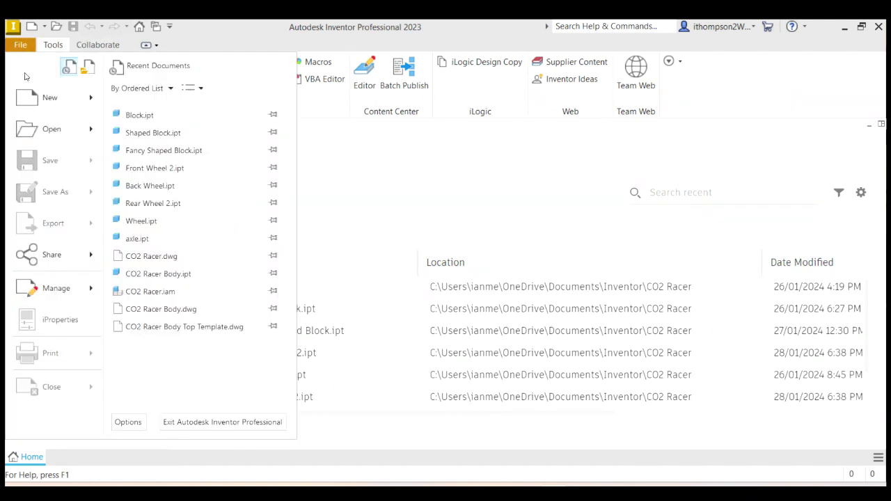
pyautogui.moveTo(38, 108)
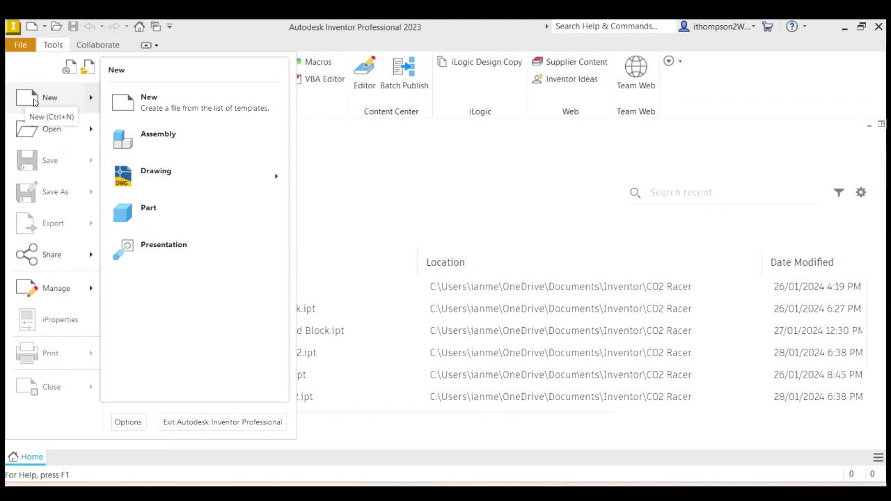
pyautogui.click(33, 101)
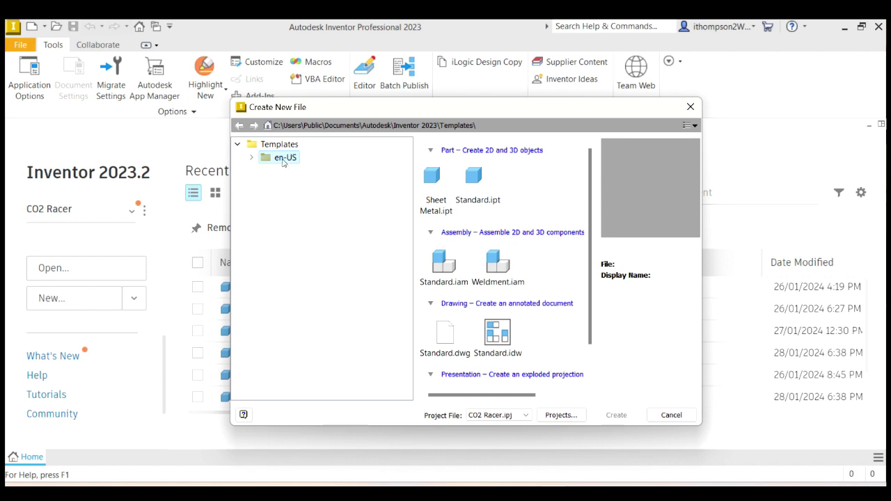
pyautogui.click(289, 158)
pyautogui.click(252, 158)
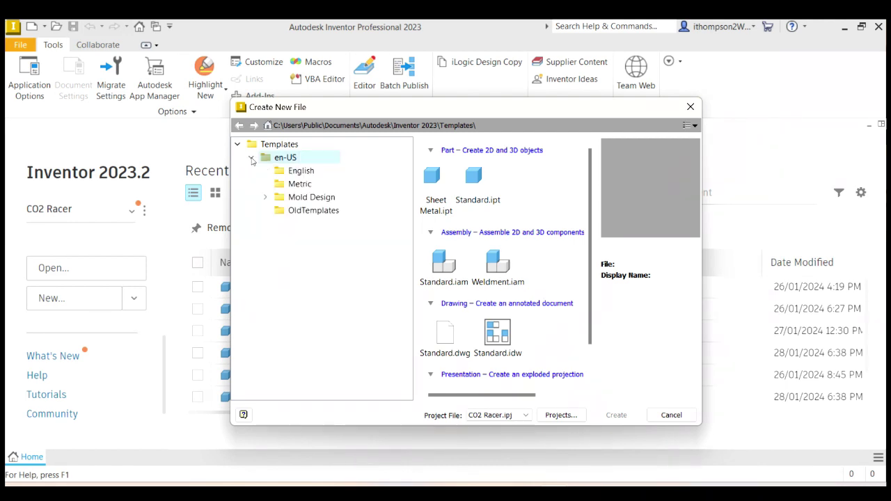
pyautogui.click(296, 187)
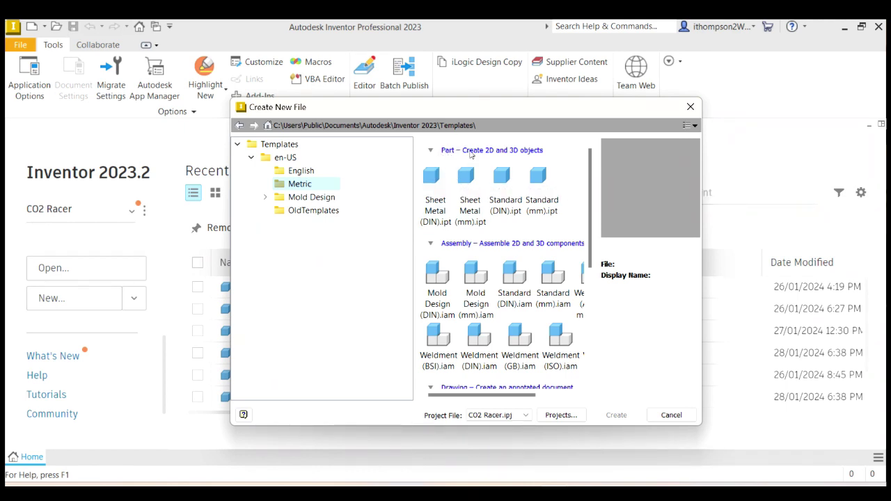
# Step: Look through the metric template categories and create a part from the Standard (mm).ipt template
pyautogui.scroll(-1, 485, 242)
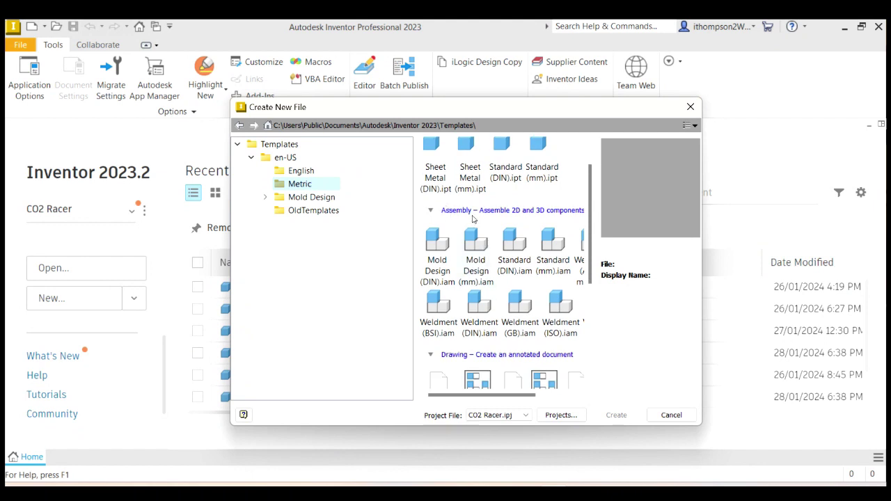
pyautogui.scroll(-1, 451, 219)
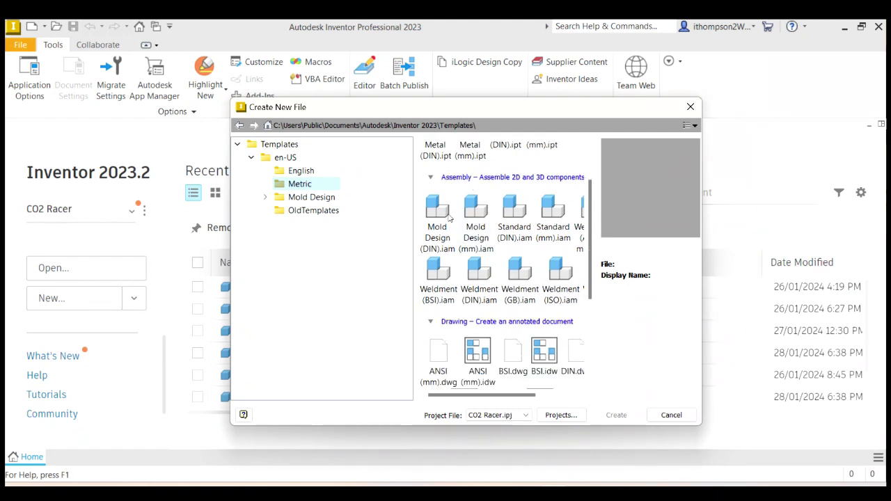
pyautogui.scroll(-1, 449, 310)
pyautogui.scroll(3, 459, 299)
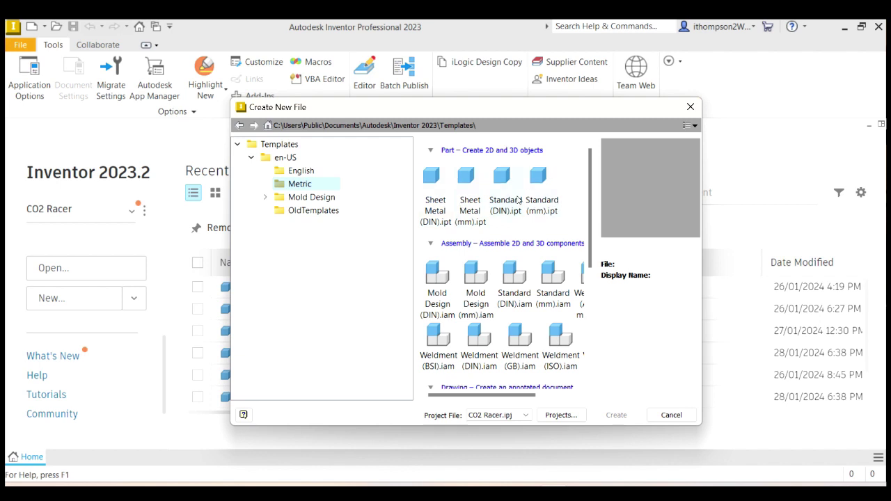
pyautogui.click(550, 207)
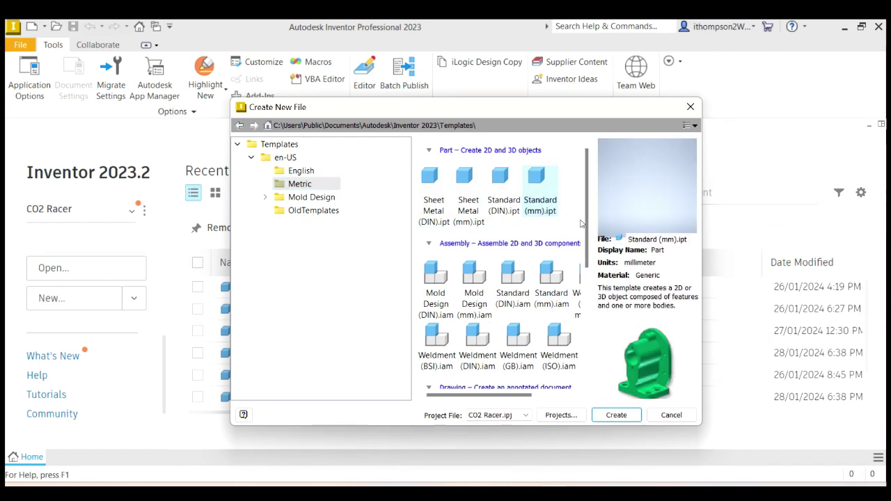
pyautogui.doubleClick(541, 194)
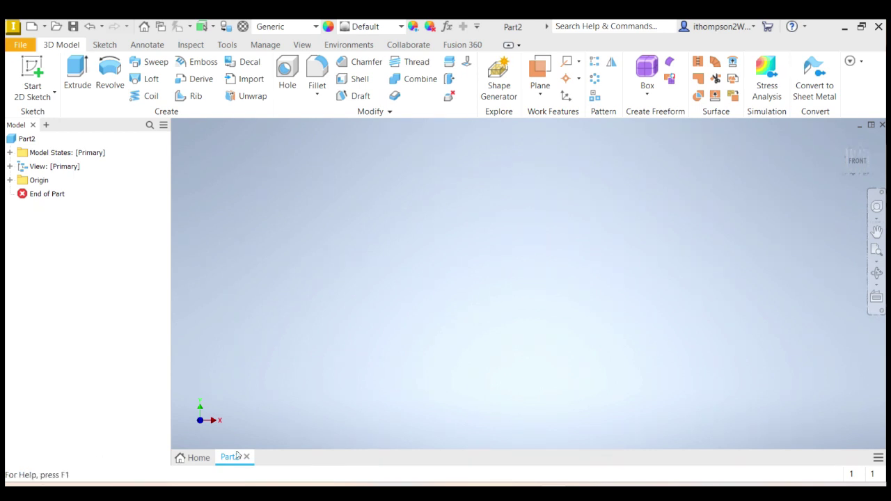
# Step: Save the new part as Blank in the CO2 Racer project folder
pyautogui.click(20, 44)
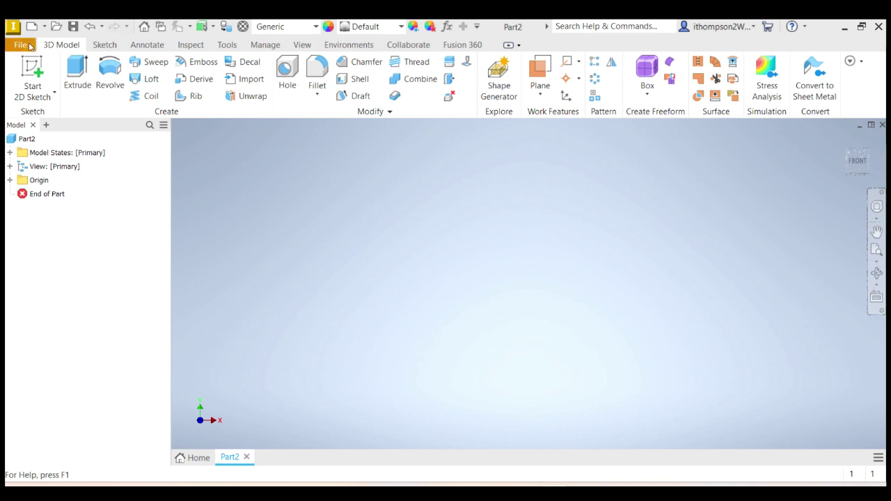
pyautogui.click(55, 192)
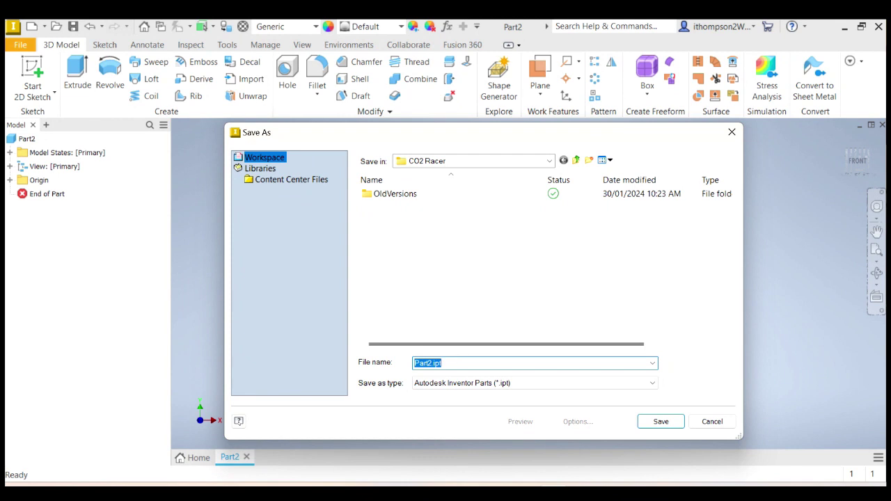
pyautogui.write('Blank')
pyautogui.click(661, 422)
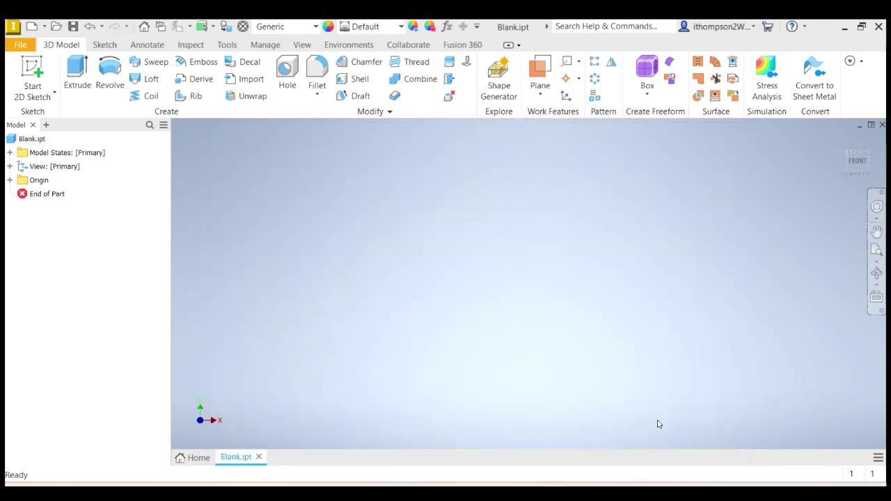
# Step: Sketch a closed four-sided profile on the YZ plane from the origin, about 12.7 mm high there and 32.9 mm long, with a sloping top
pyautogui.click(33, 67)
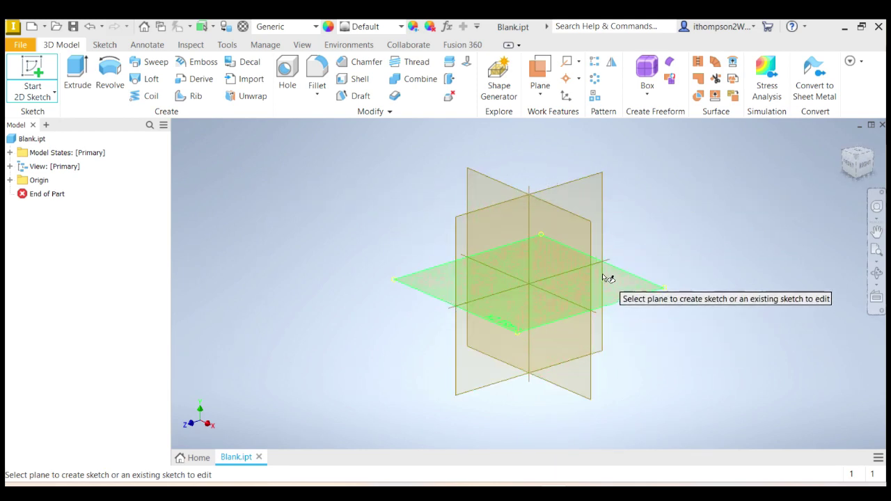
pyautogui.click(464, 237)
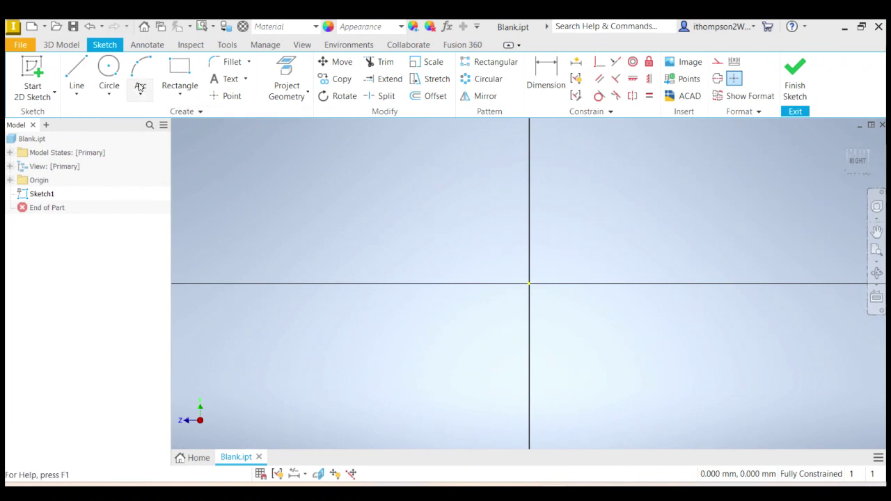
pyautogui.click(70, 71)
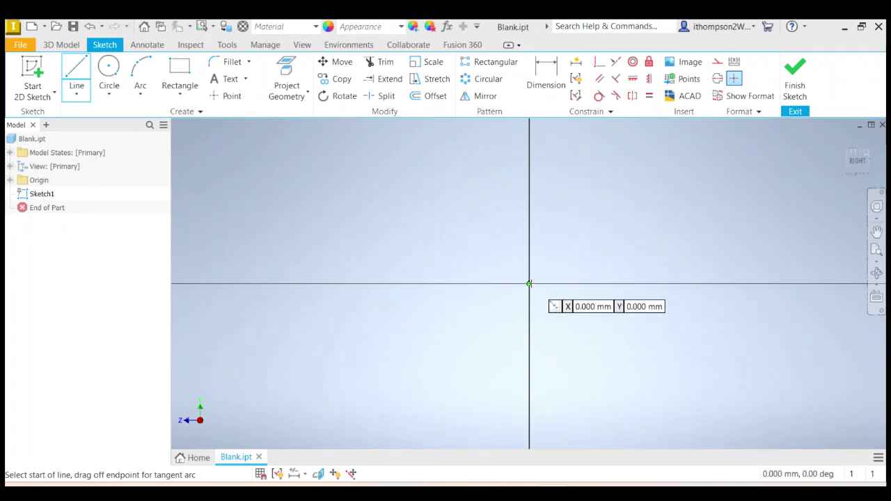
pyautogui.click(530, 284)
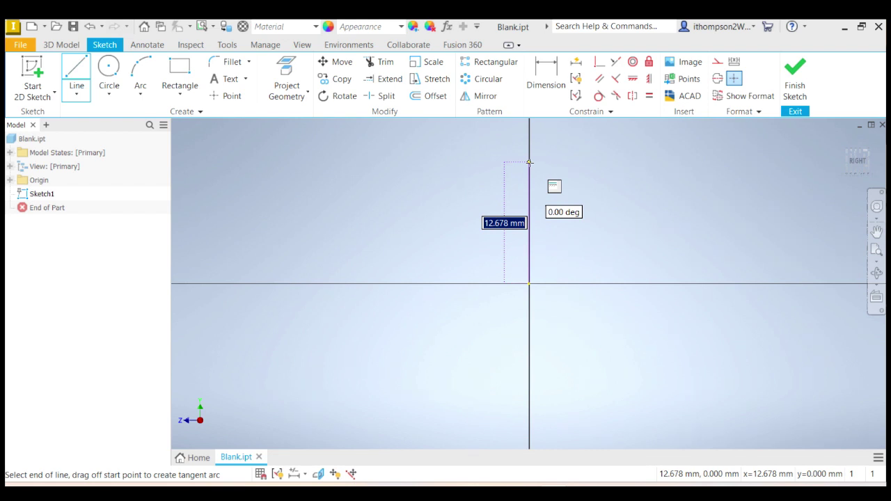
pyautogui.click(530, 163)
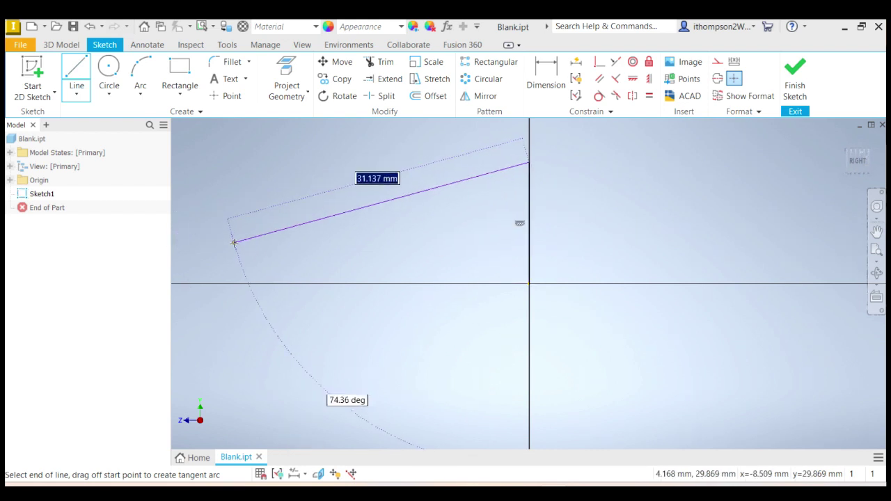
pyautogui.click(214, 233)
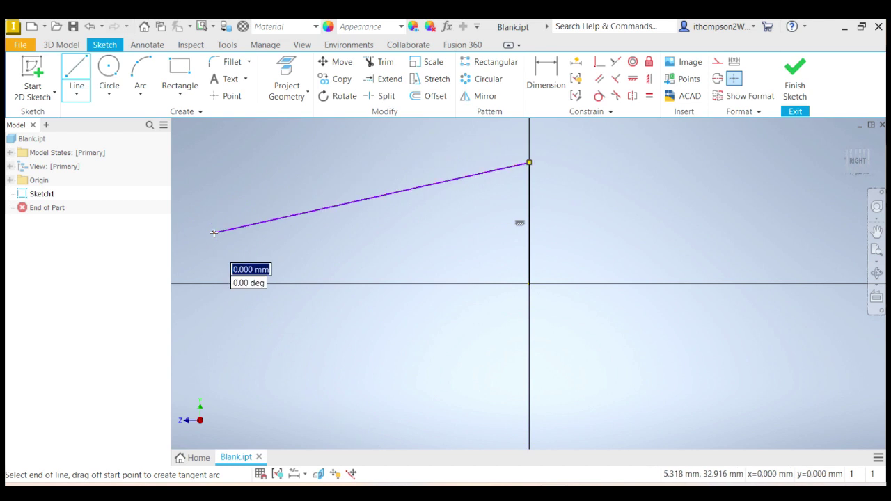
pyautogui.click(213, 283)
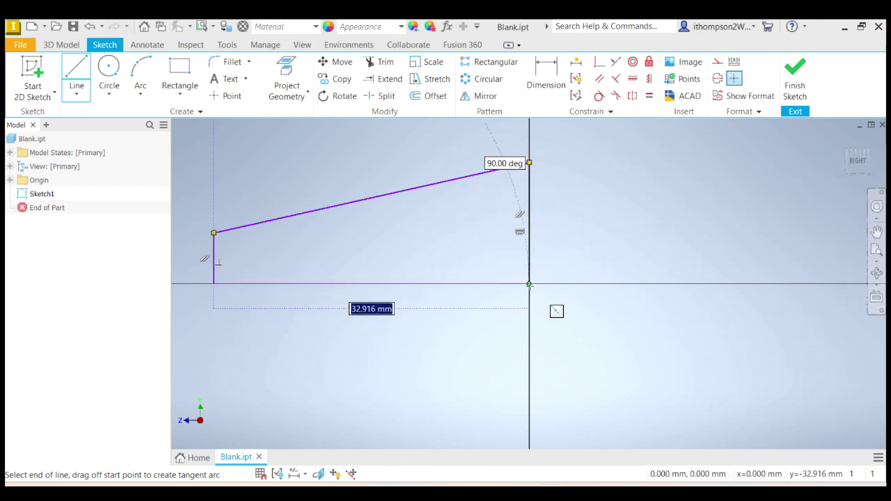
pyautogui.click(529, 284)
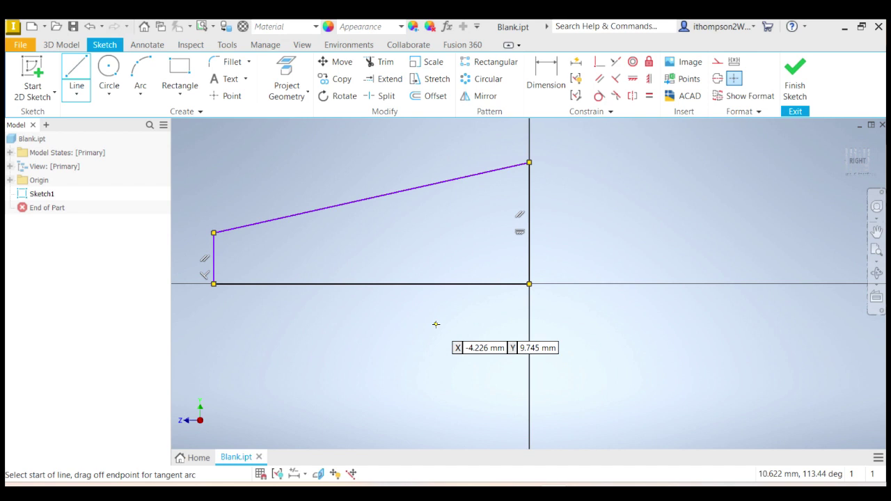
pyautogui.press('Escape')
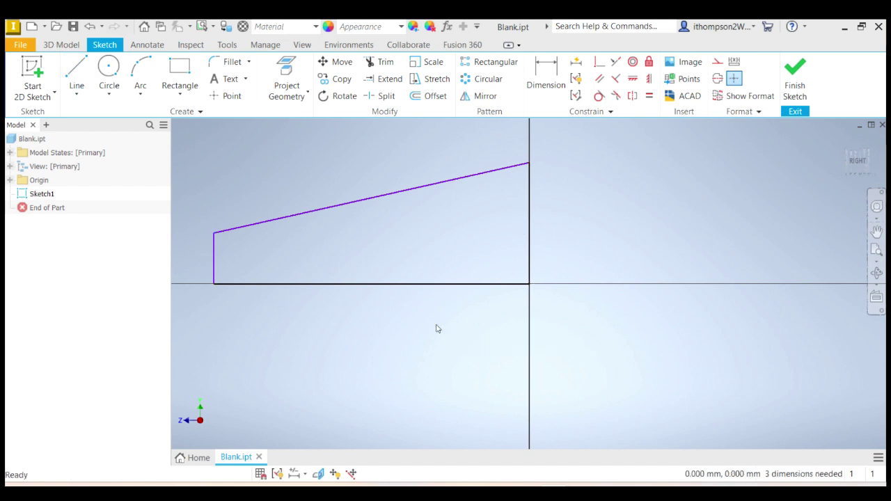
# Step: Dimension the profile's tall vertical edge at the origin and set its height to 72 mm
pyautogui.click(547, 70)
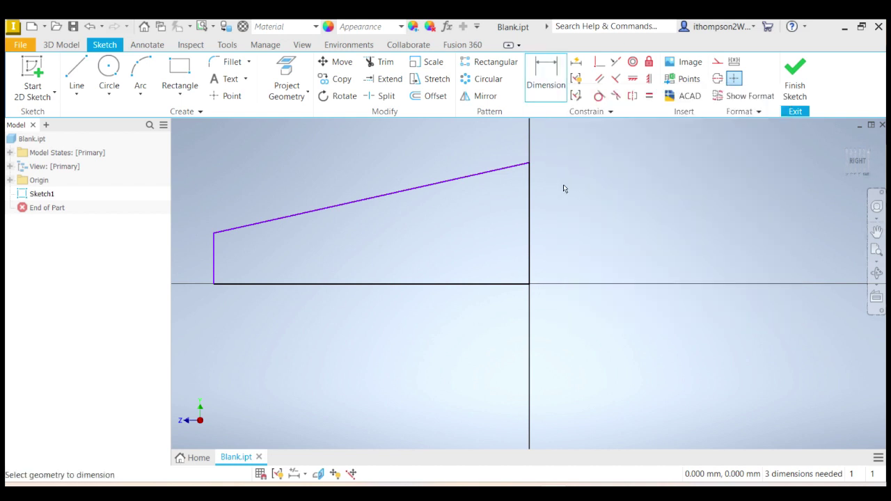
pyautogui.click(529, 221)
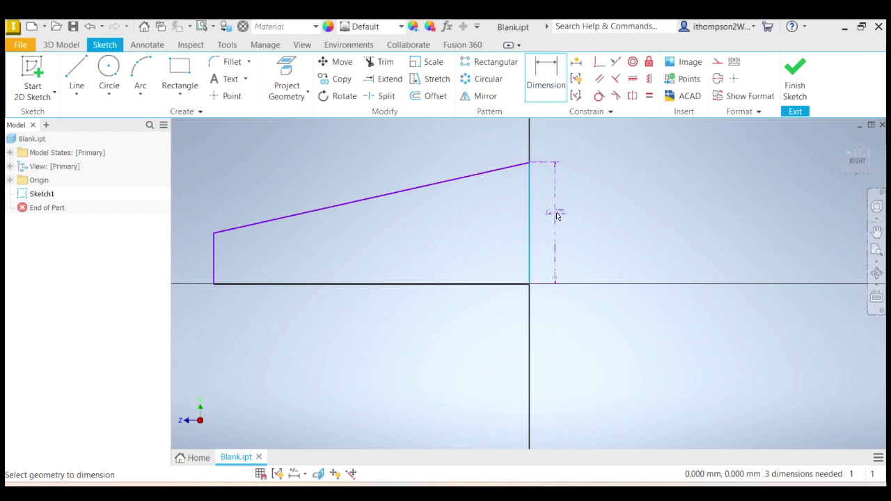
pyautogui.click(566, 221)
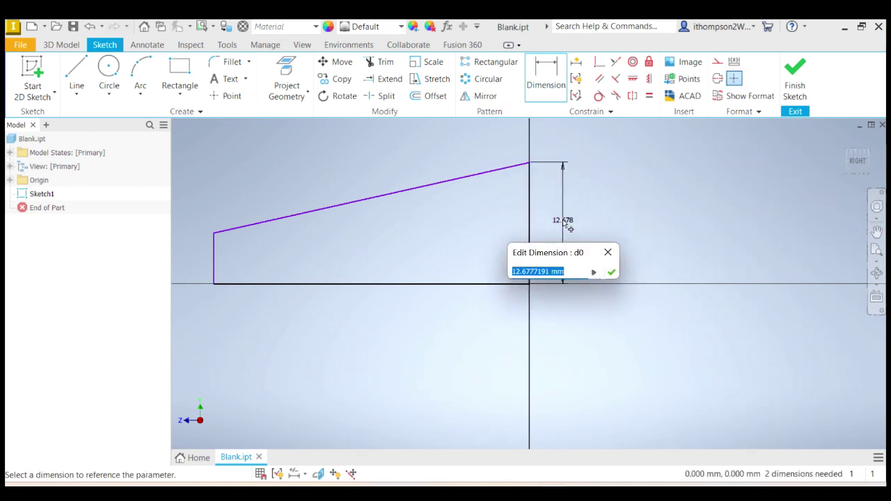
pyautogui.write('7')
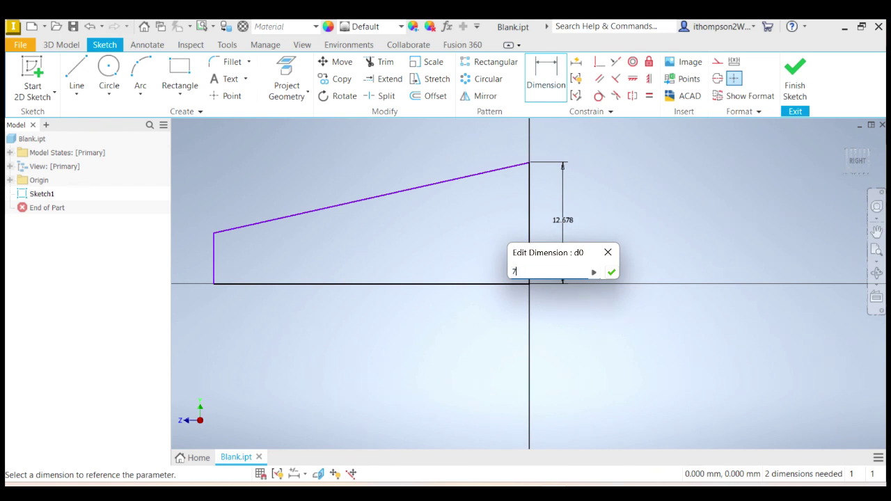
pyautogui.write('2')
pyautogui.click(611, 273)
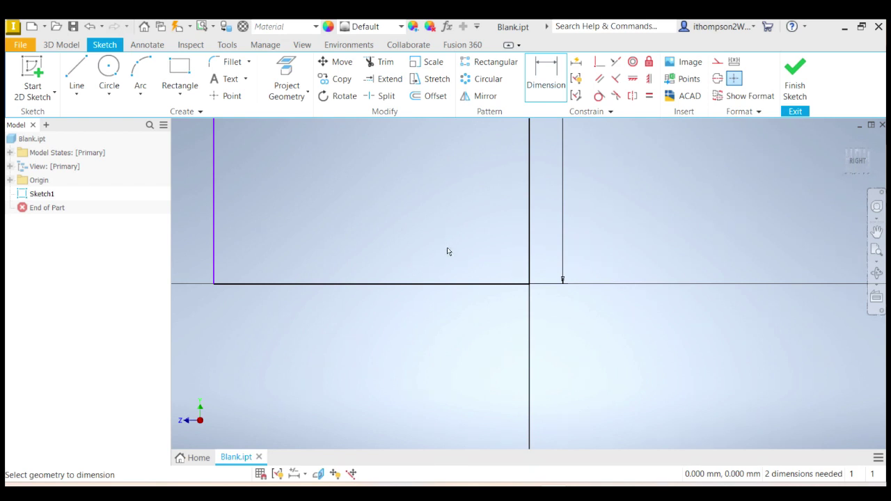
# Step: Dimension the profile's horizontal base line and set its length to 305 mm
pyautogui.press('F5')
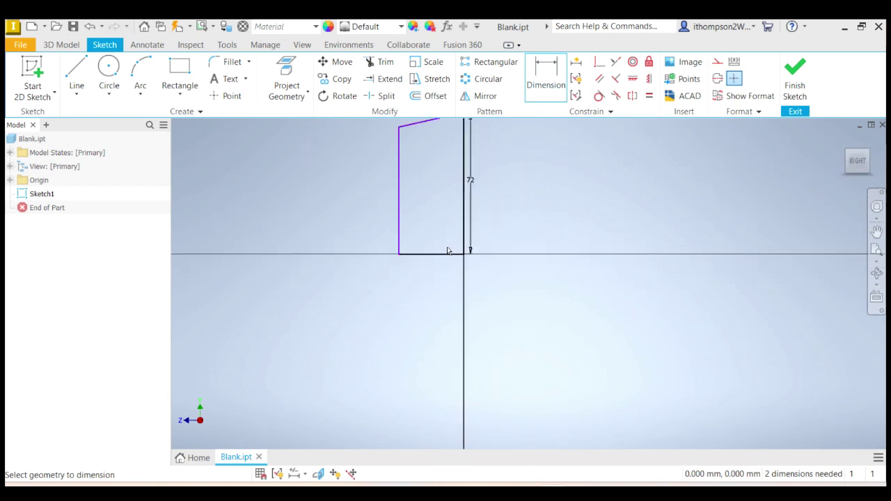
pyautogui.scroll(-5, 448, 251)
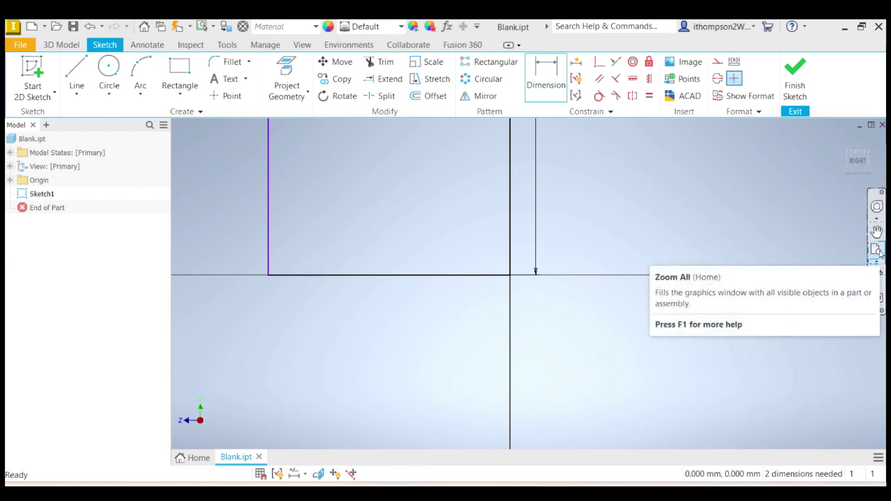
pyautogui.click(879, 253)
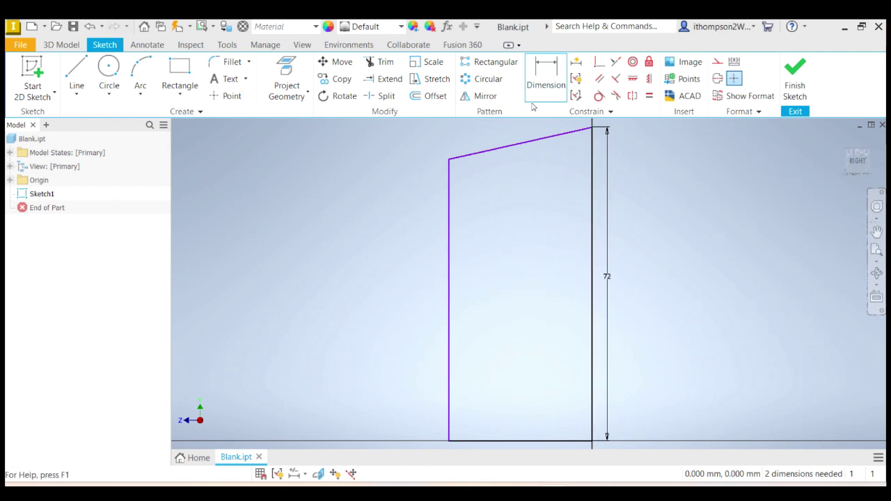
pyautogui.click(554, 82)
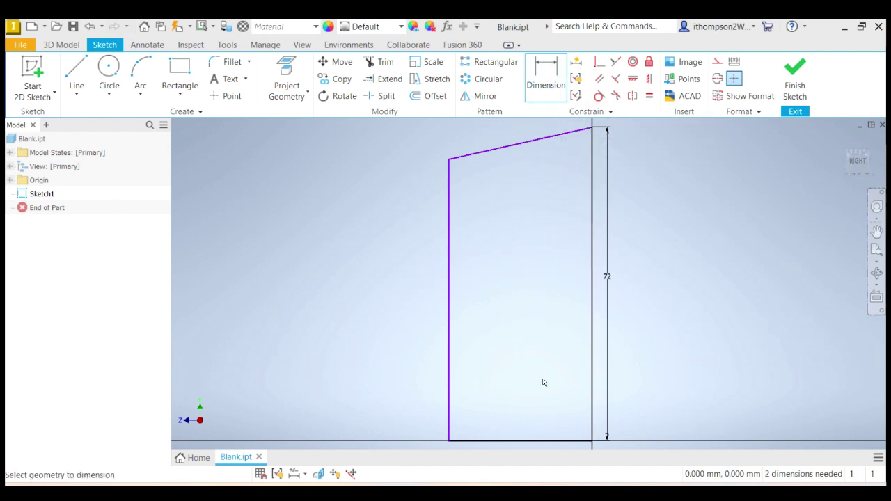
pyautogui.click(529, 443)
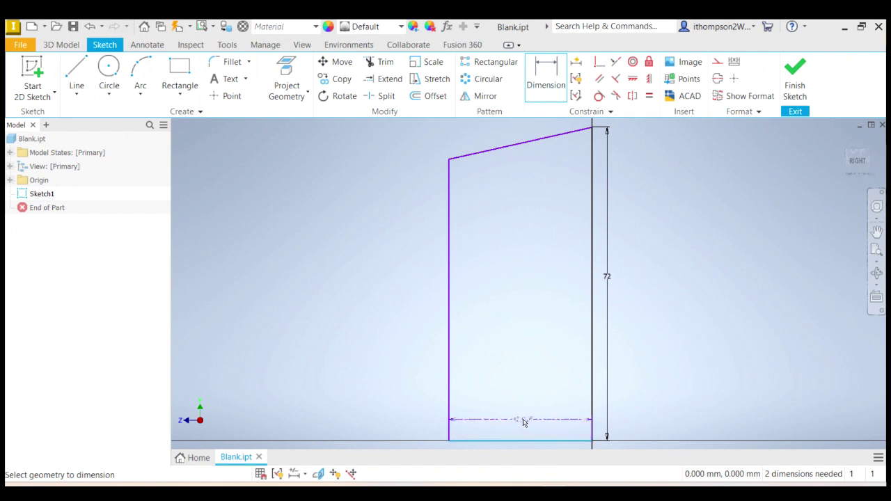
pyautogui.click(525, 422)
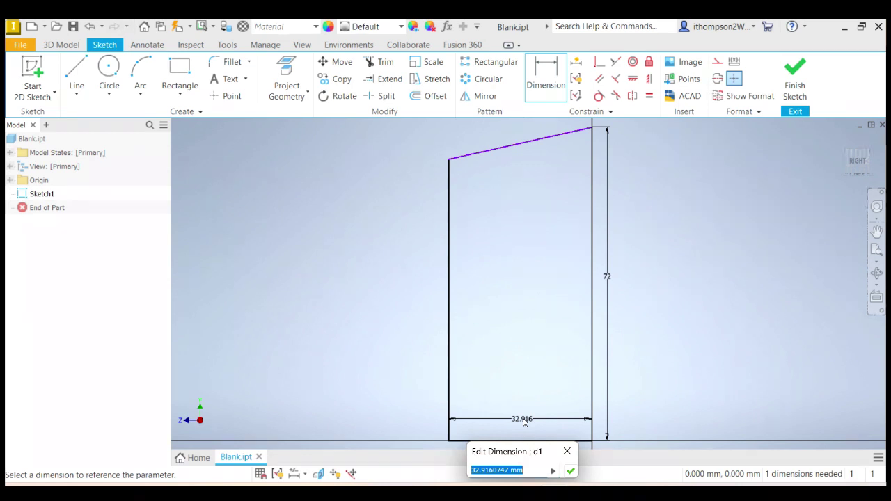
pyautogui.write('305')
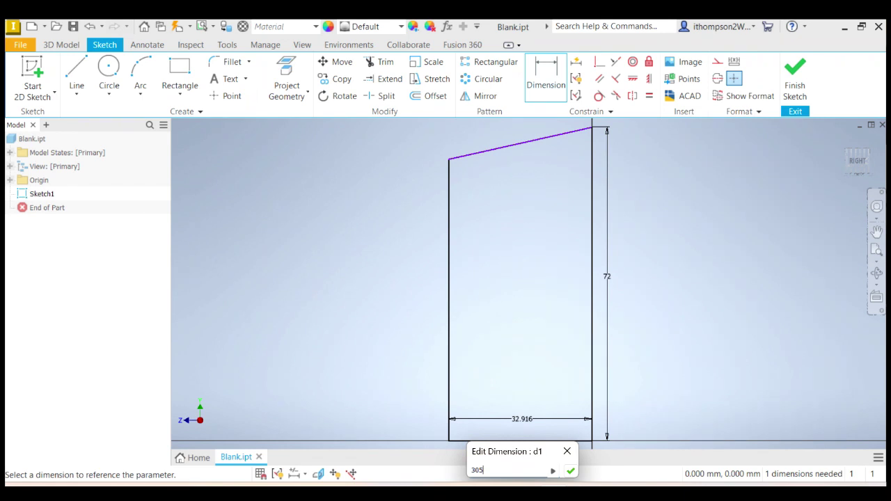
pyautogui.click(571, 472)
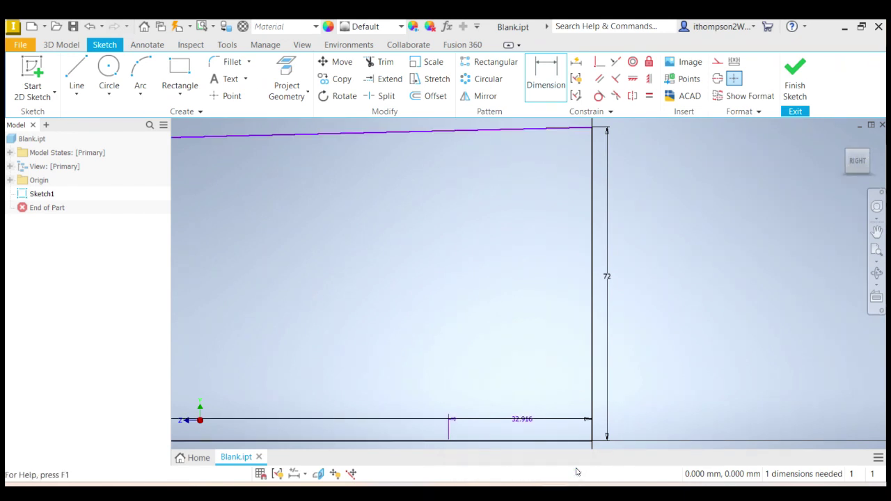
# Step: Dimension the vertical edge at the profile's far end from the origin, set its height to 20 mm, and finish the sketch
pyautogui.click(878, 250)
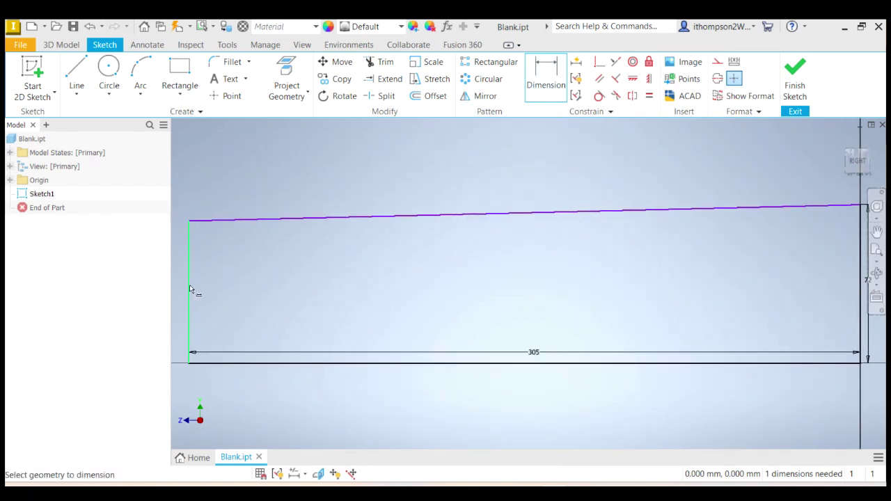
pyautogui.click(189, 268)
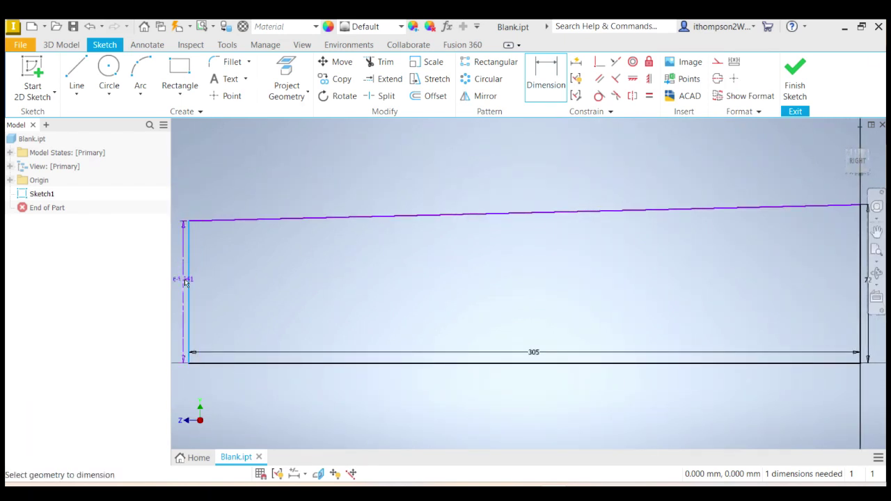
pyautogui.click(214, 292)
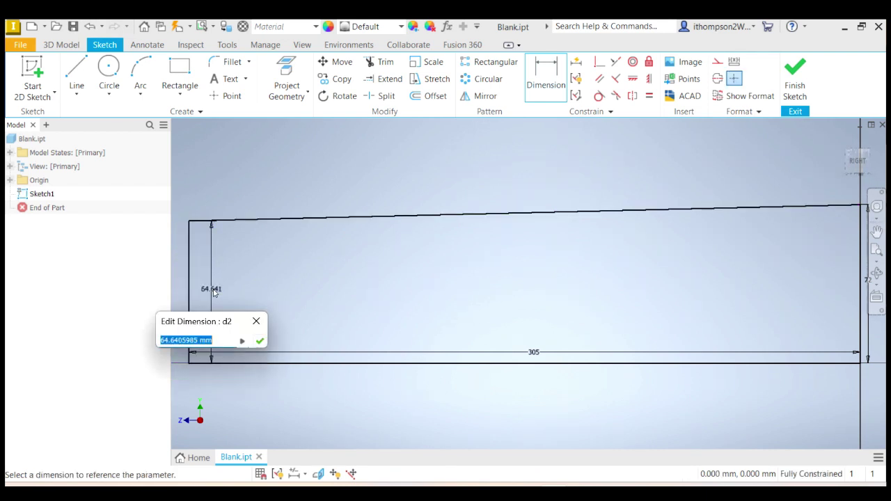
pyautogui.write('20')
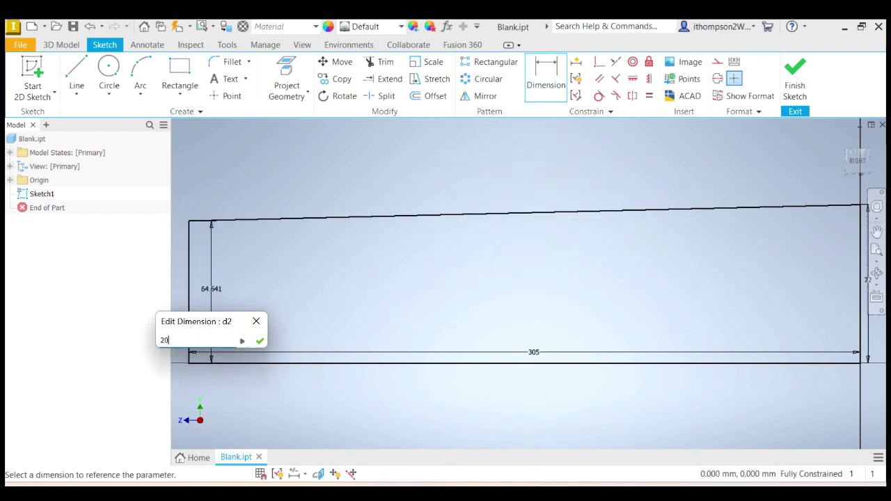
pyautogui.click(260, 341)
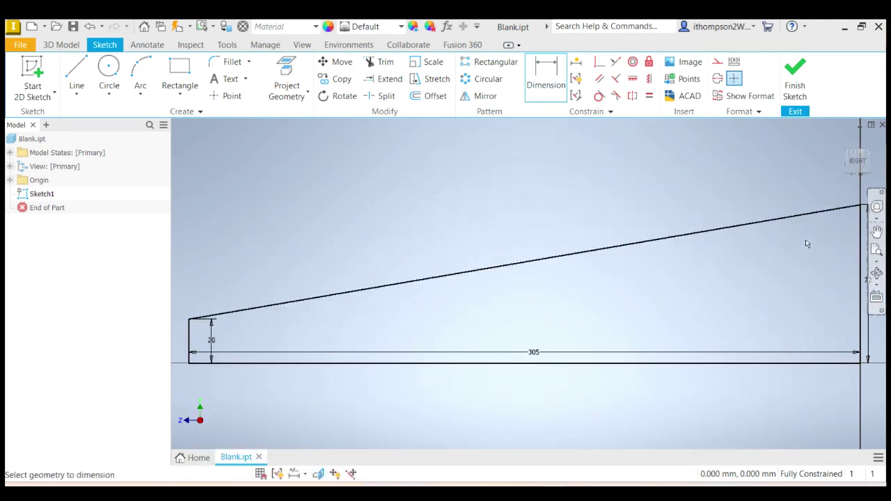
pyautogui.click(801, 75)
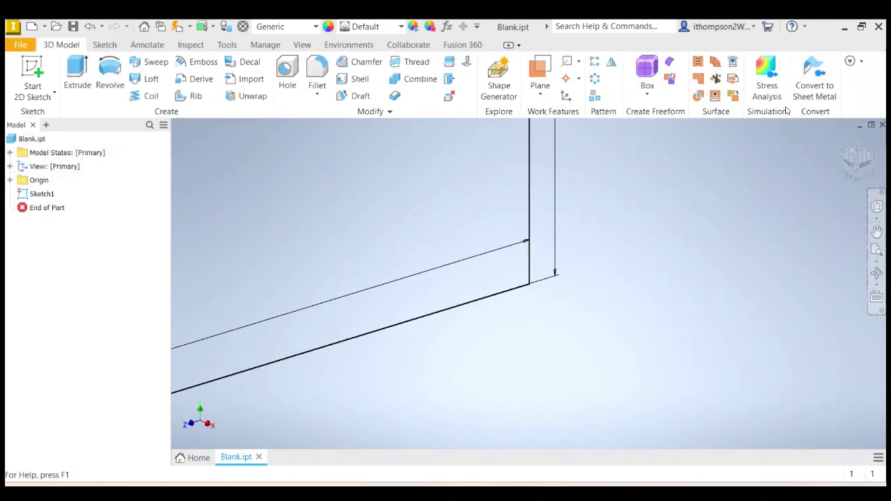
# Step: Extrude the wedge-shaped side profile 40 mm in the default direction to form the solid blank
pyautogui.click(877, 250)
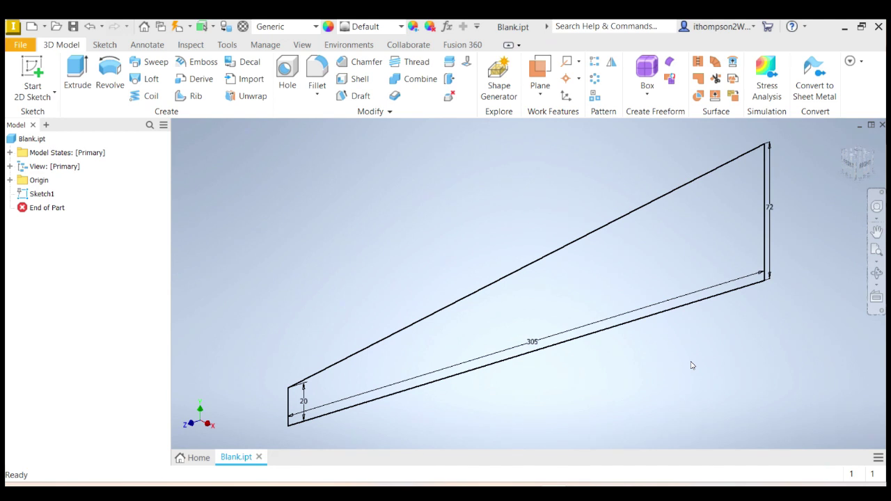
pyautogui.click(78, 71)
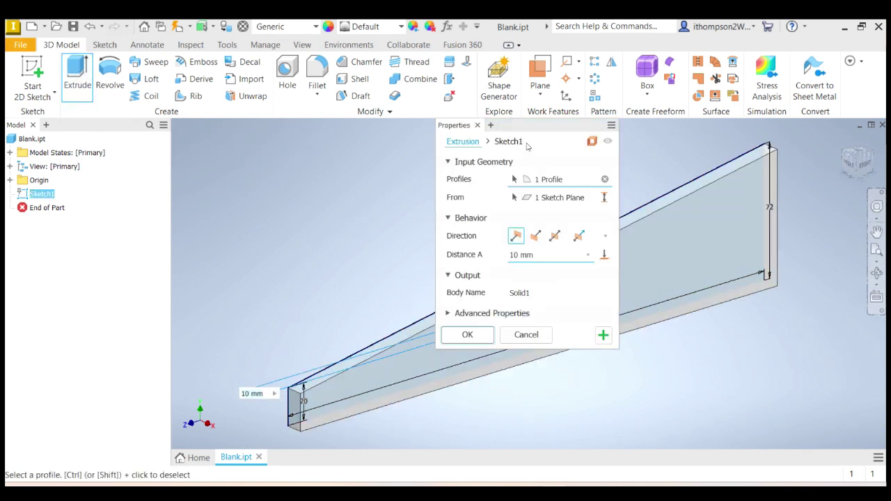
pyautogui.moveTo(531, 128); pyautogui.dragTo(274, 138)
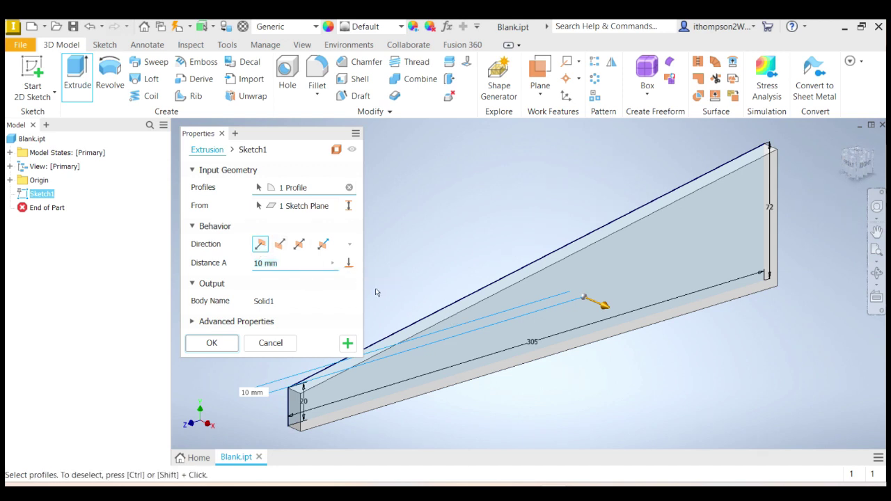
pyautogui.click(281, 251)
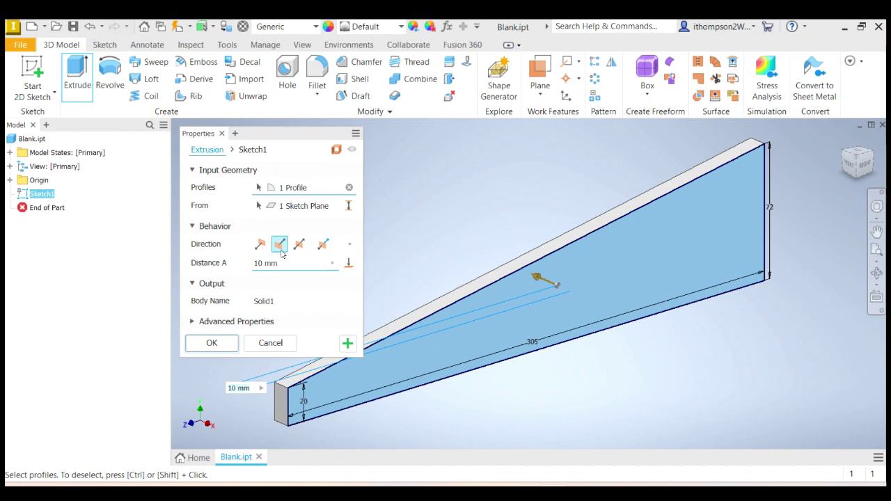
pyautogui.click(301, 250)
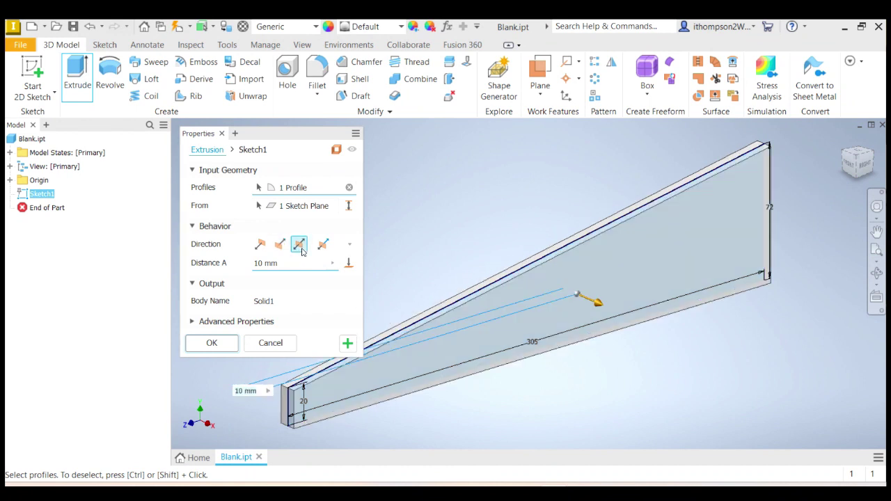
pyautogui.click(324, 245)
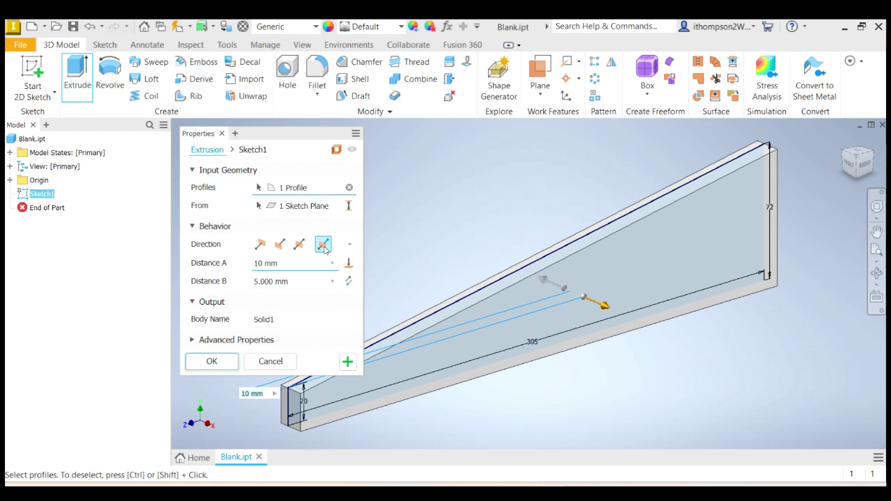
pyautogui.click(260, 245)
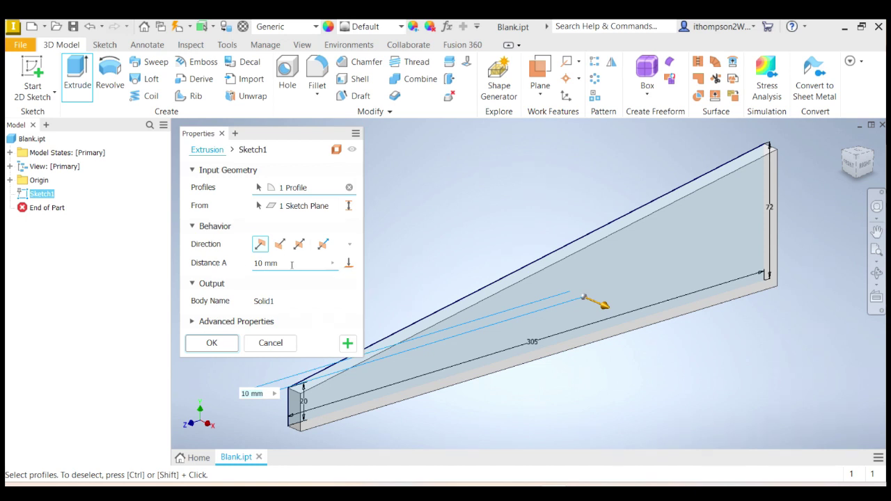
pyautogui.click(280, 262)
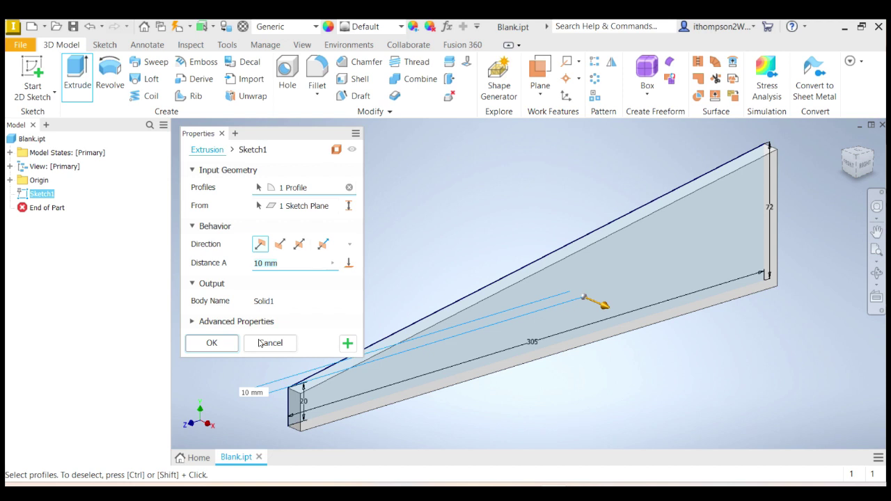
pyautogui.write('40')
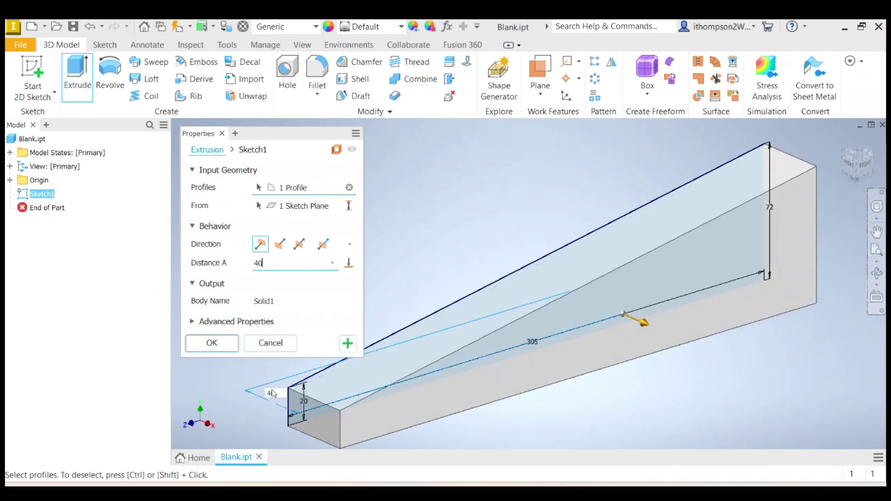
pyautogui.click(213, 344)
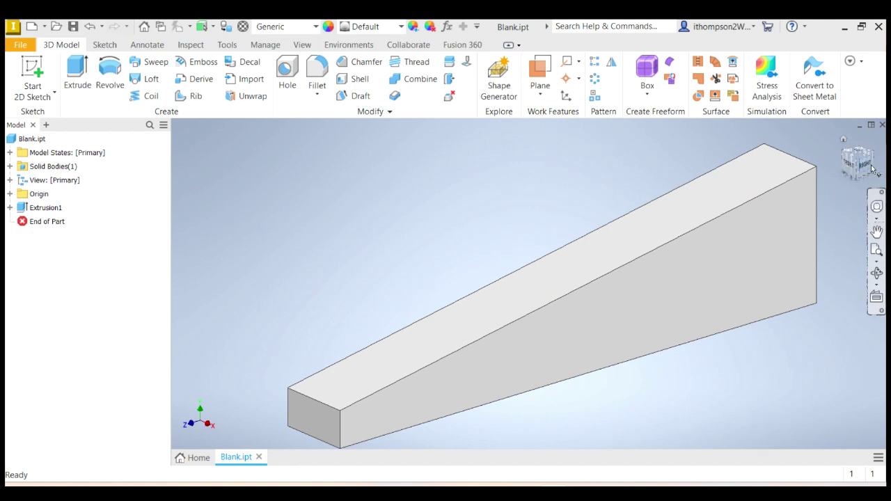
# Step: Examine the extruded blank from the back, left side and top, and return to the home view
pyautogui.moveTo(551, 296)
pyautogui.keyDown('shift'); pyautogui.mouseDown(button='middle')
pyautogui.moveTo(572, 282)
pyautogui.moveTo(552, 296)
pyautogui.mouseUp(button='middle'); pyautogui.keyUp('shift')
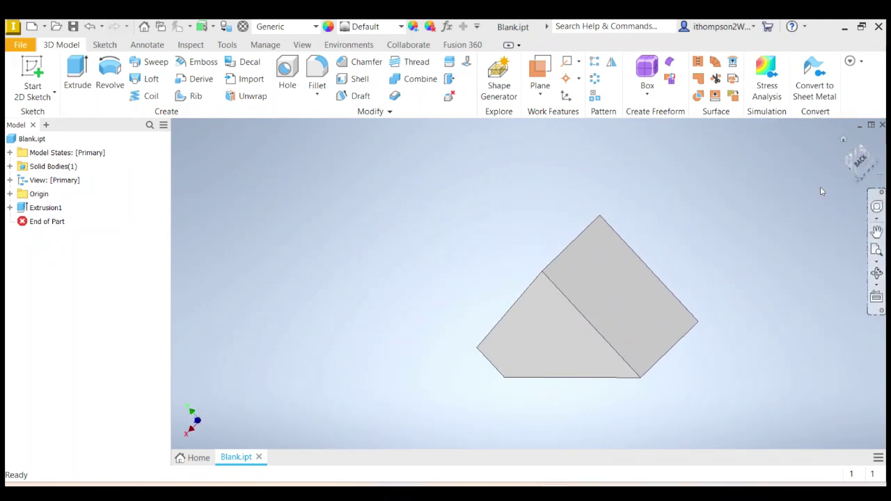
pyautogui.click(862, 163)
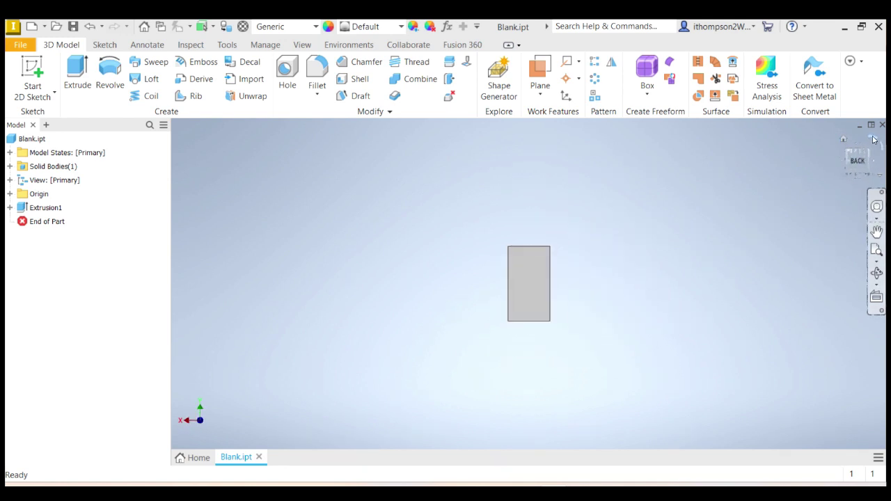
pyautogui.click(874, 140)
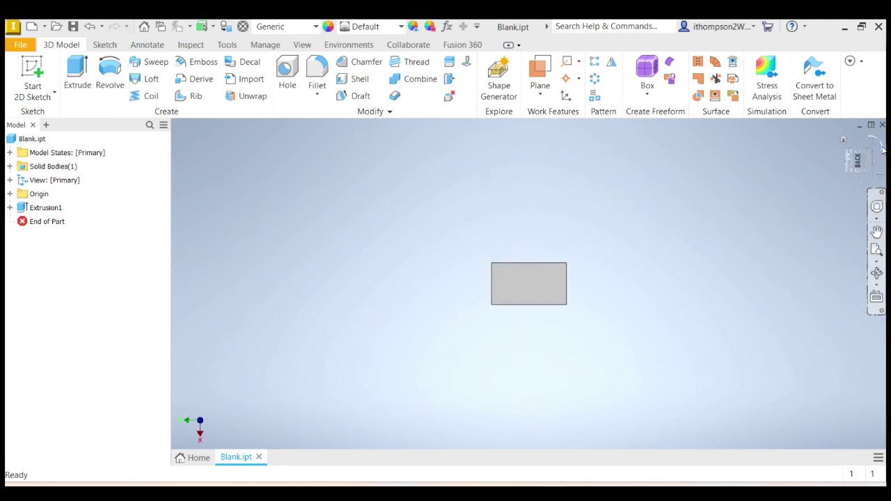
pyautogui.click(883, 153)
pyautogui.click(838, 164)
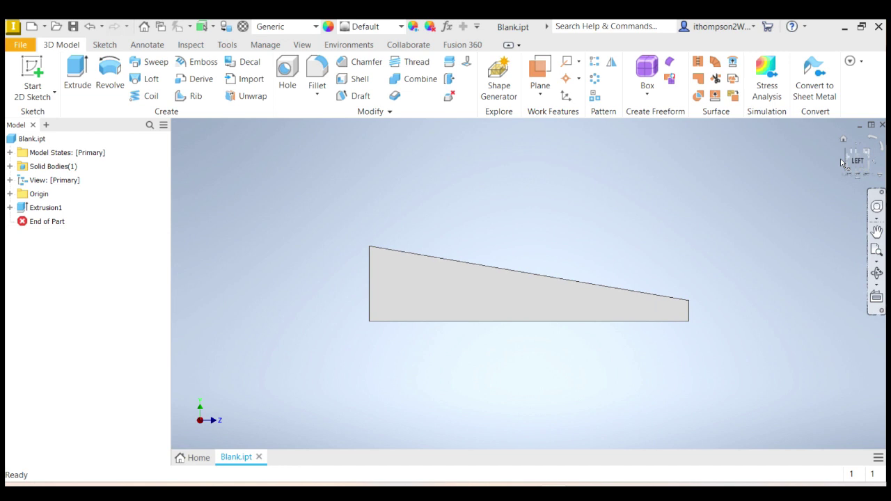
pyautogui.click(841, 158)
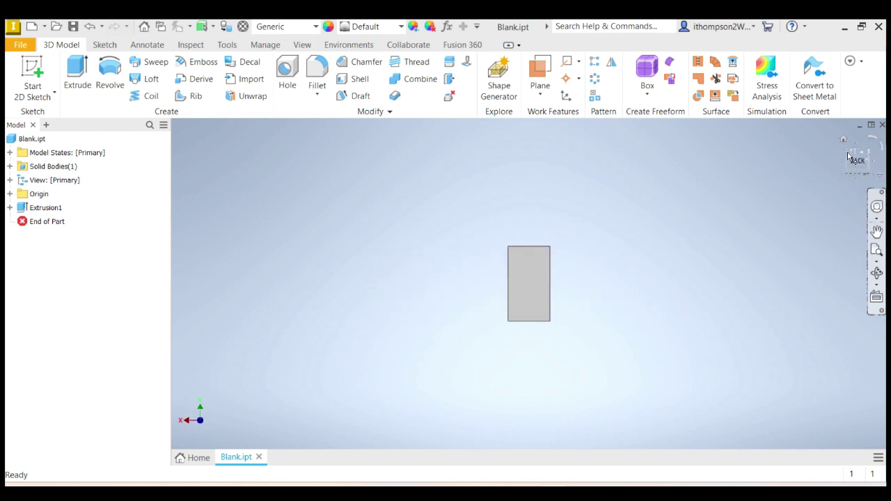
pyautogui.click(850, 157)
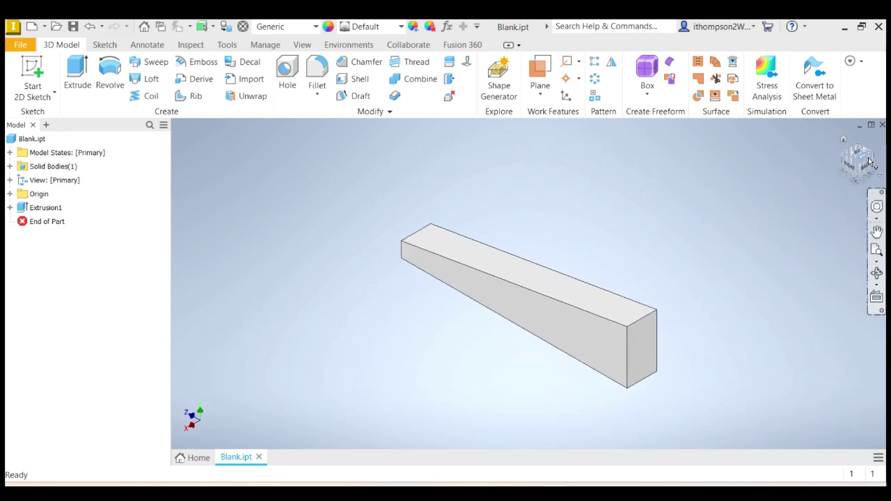
pyautogui.click(866, 158)
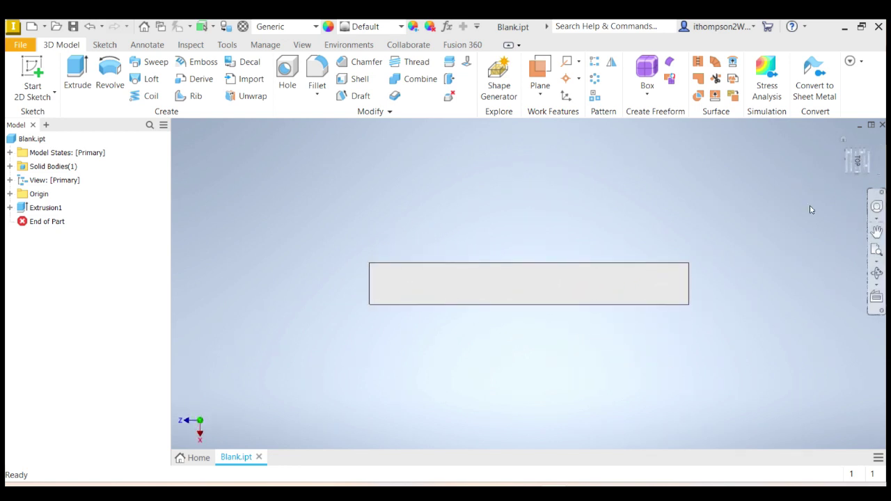
pyautogui.click(845, 141)
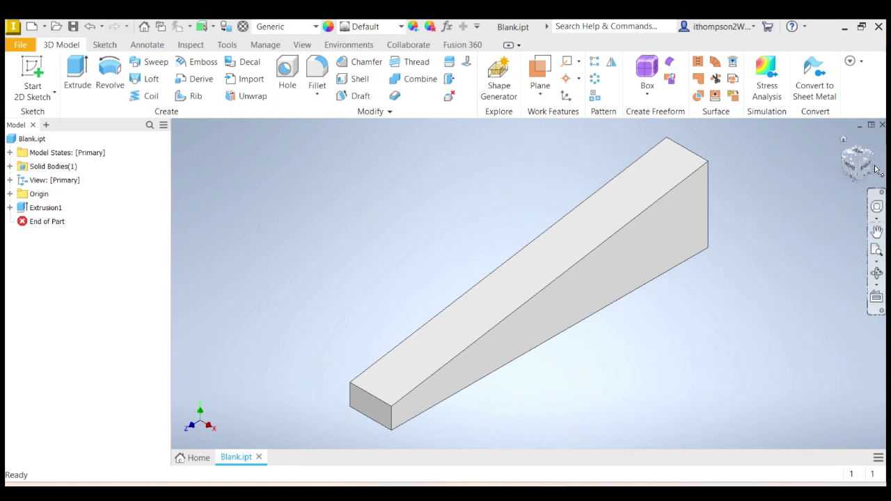
# Step: Start a sketch on the blank's tall rear end face and draw a 19 mm diameter circle near its middle
pyautogui.moveTo(869, 171); pyautogui.dragTo(887, 182)
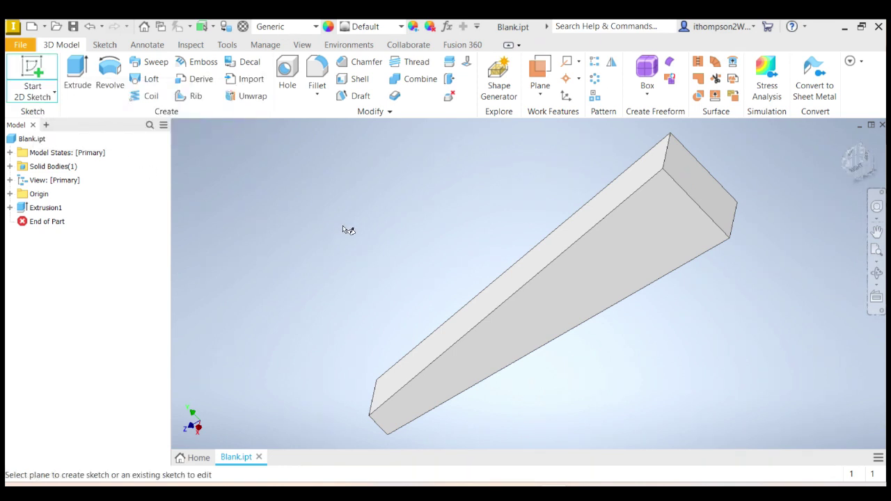
pyautogui.click(708, 193)
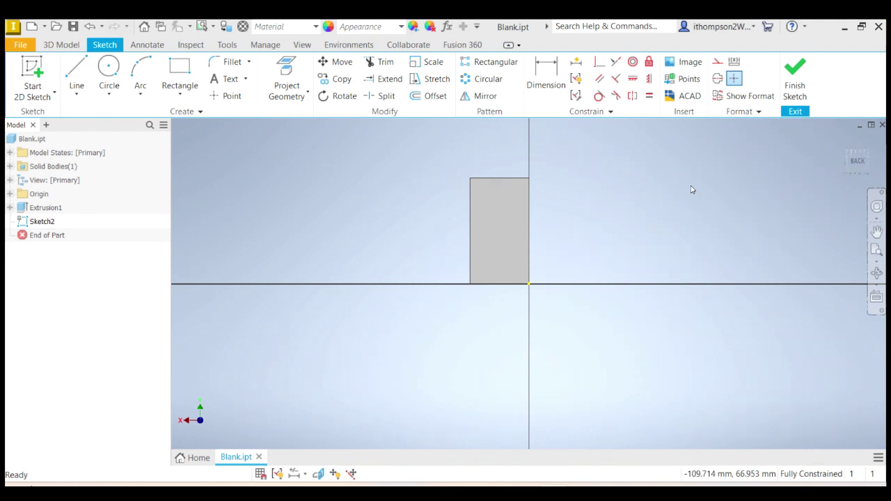
pyautogui.click(106, 67)
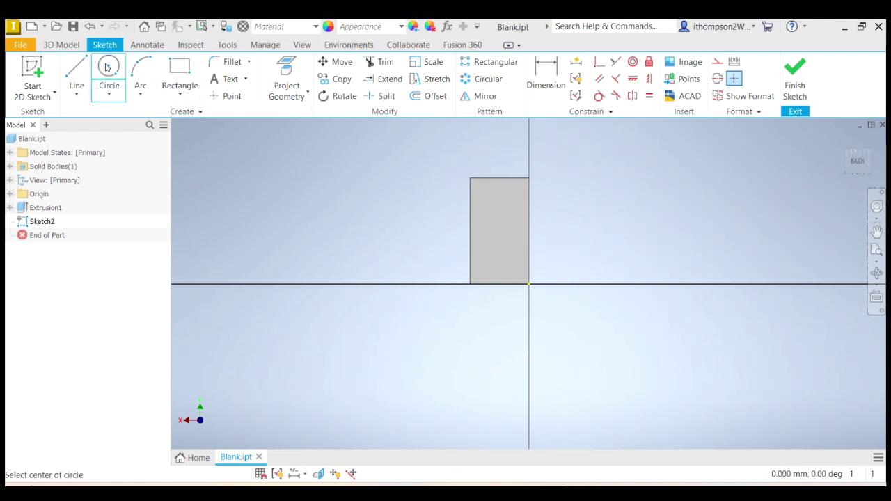
pyautogui.click(498, 227)
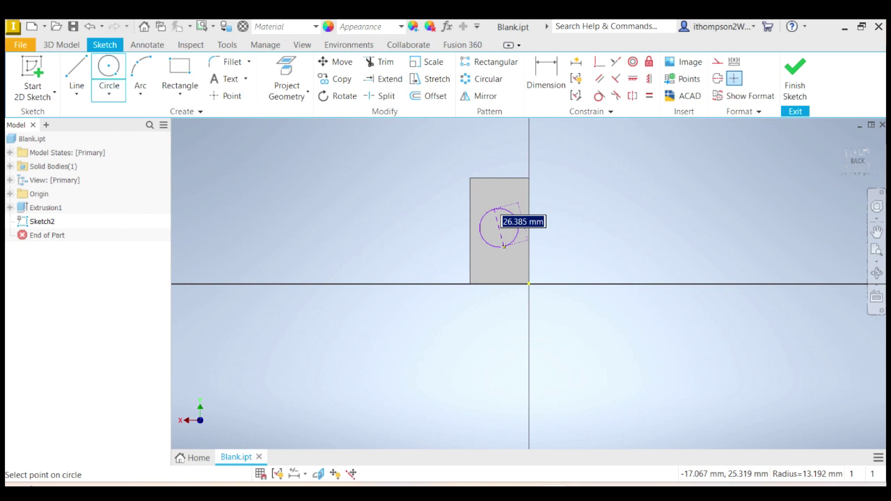
pyautogui.write('1')
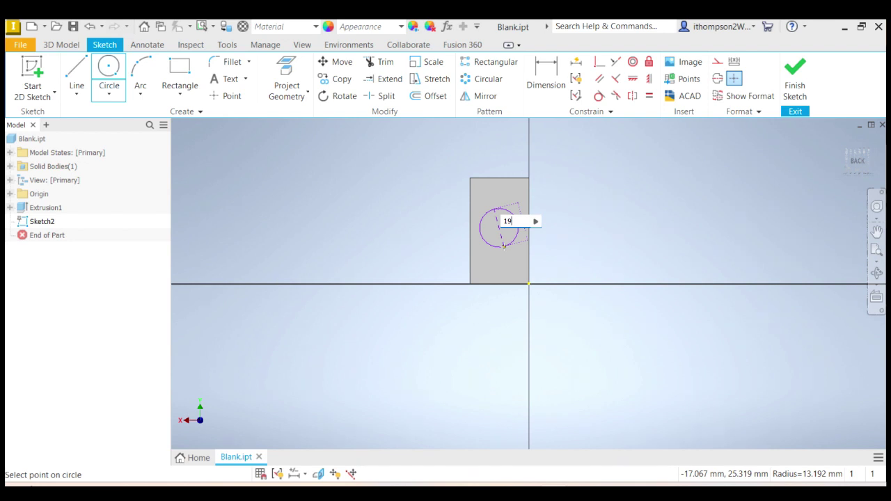
pyautogui.write('9')
pyautogui.press('Return')
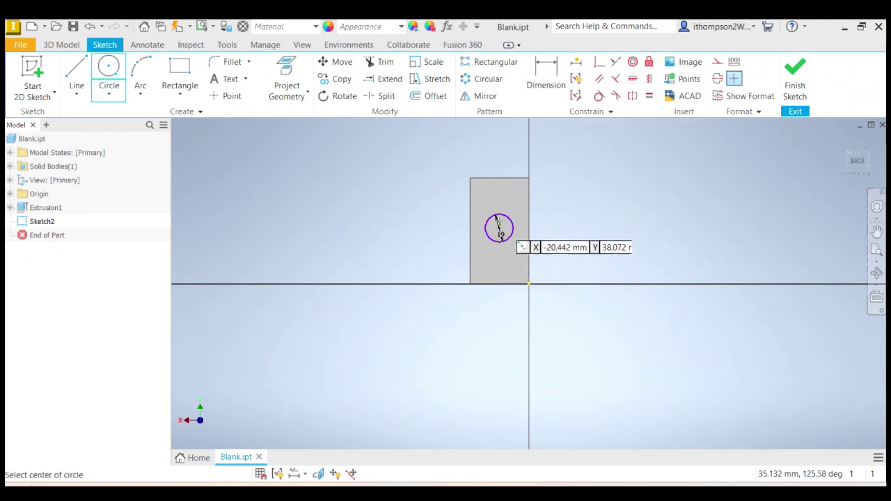
# Step: Dimension the circle's centre from the bottom edge of the rear face and set the height to 31 mm
pyautogui.click(546, 67)
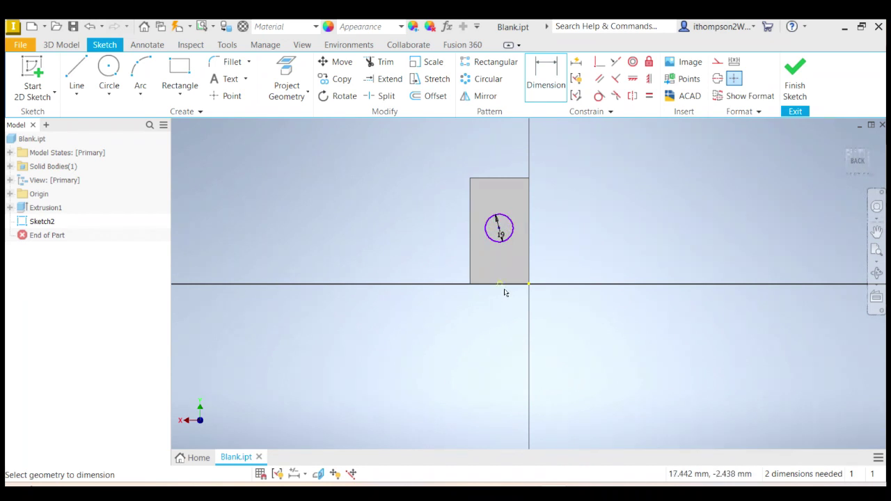
pyautogui.click(499, 230)
pyautogui.click(501, 234)
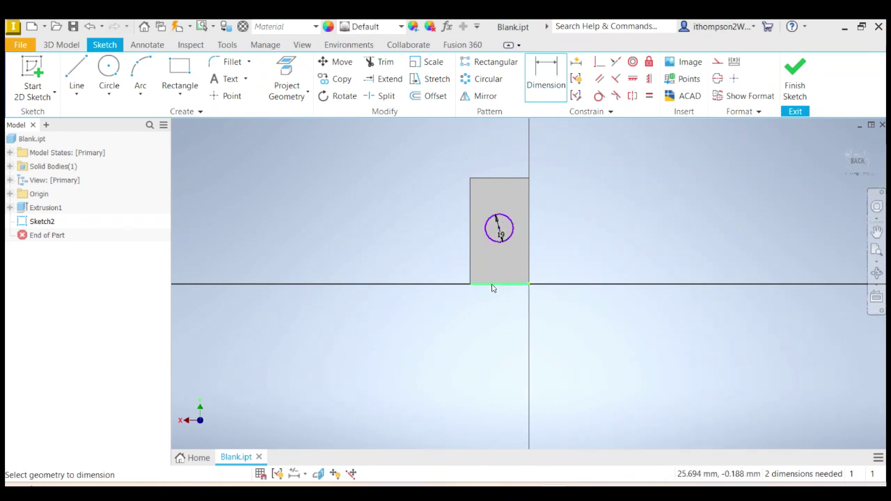
pyautogui.click(493, 286)
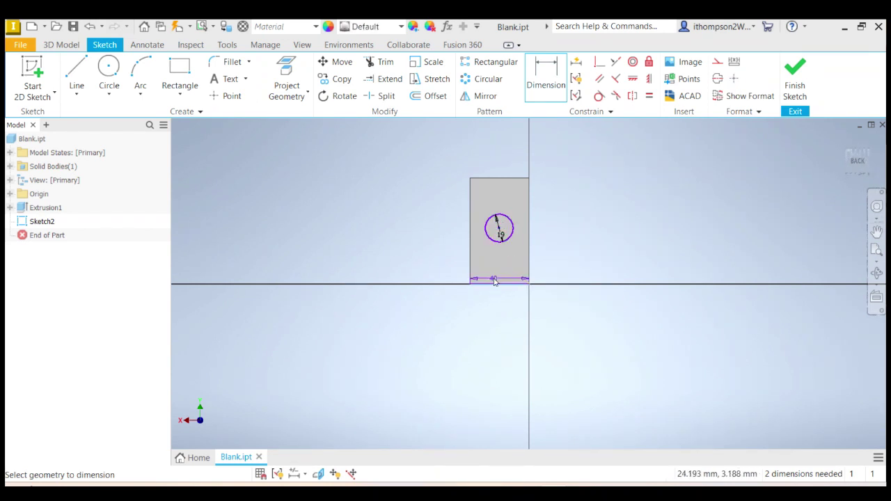
pyautogui.click(501, 235)
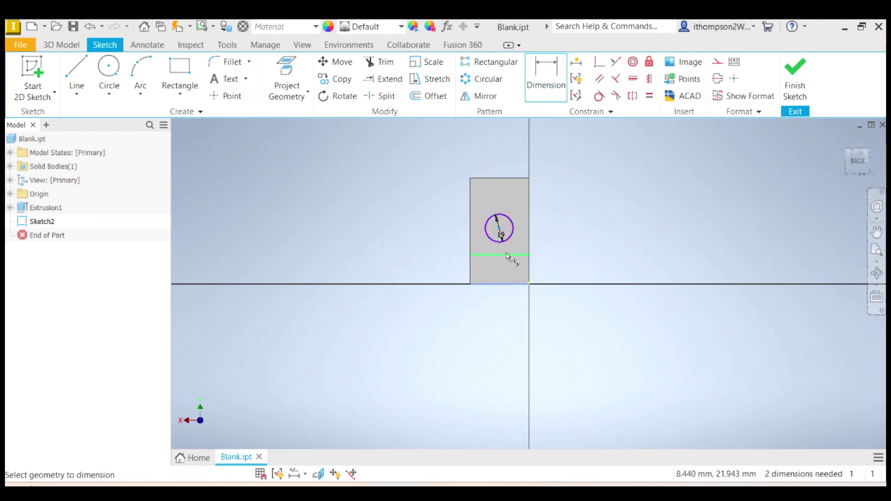
pyautogui.click(449, 256)
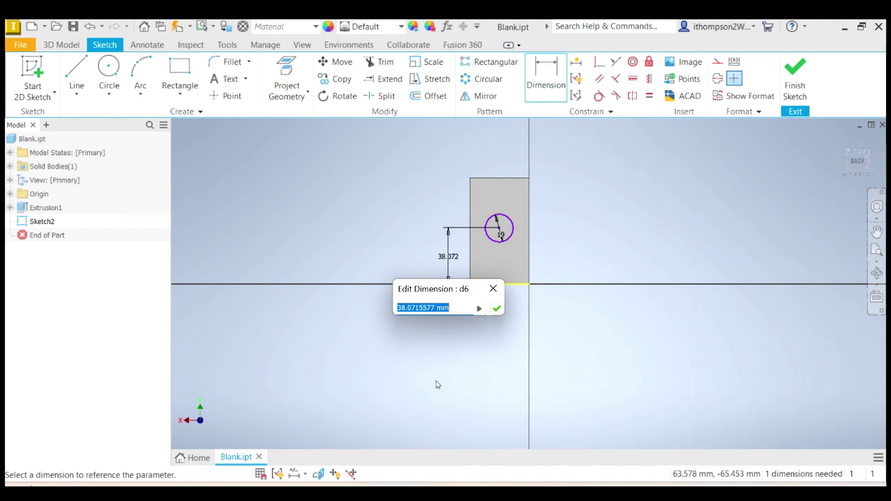
pyautogui.write('31')
pyautogui.press('Return')
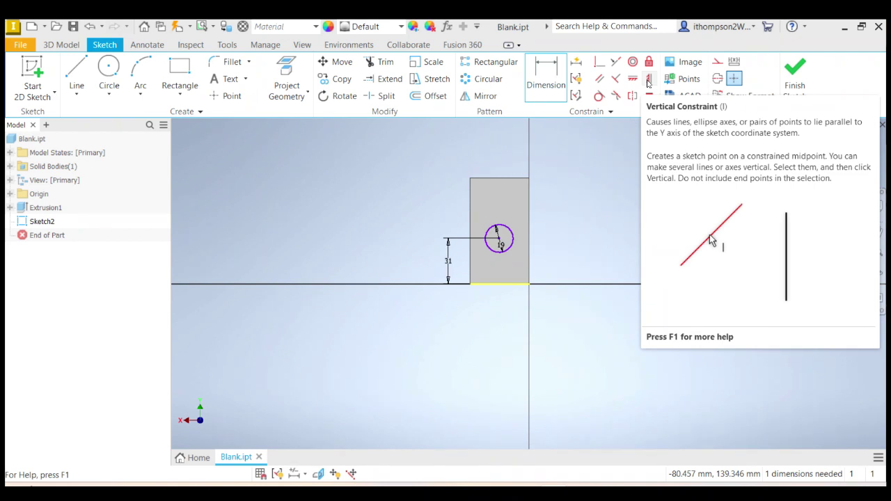
# Step: Align the circle's centre vertically with the midpoint of the rear face's bottom edge and finish the sketch
pyautogui.click(647, 81)
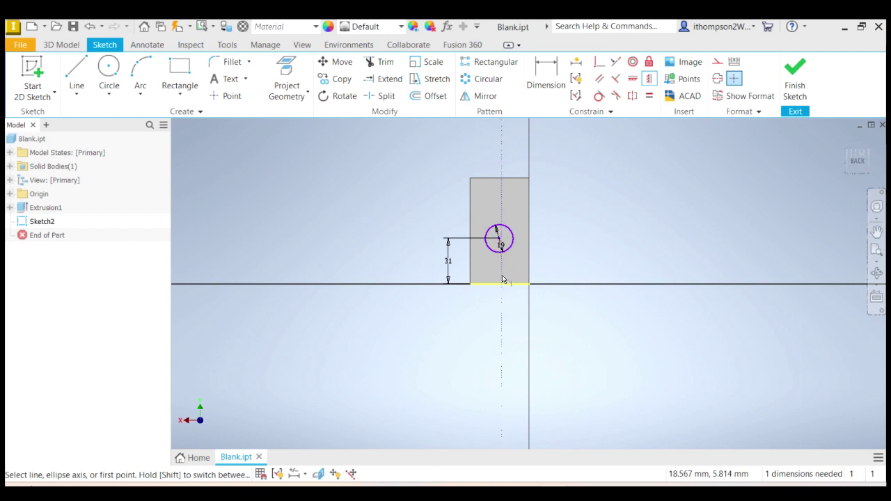
pyautogui.click(500, 244)
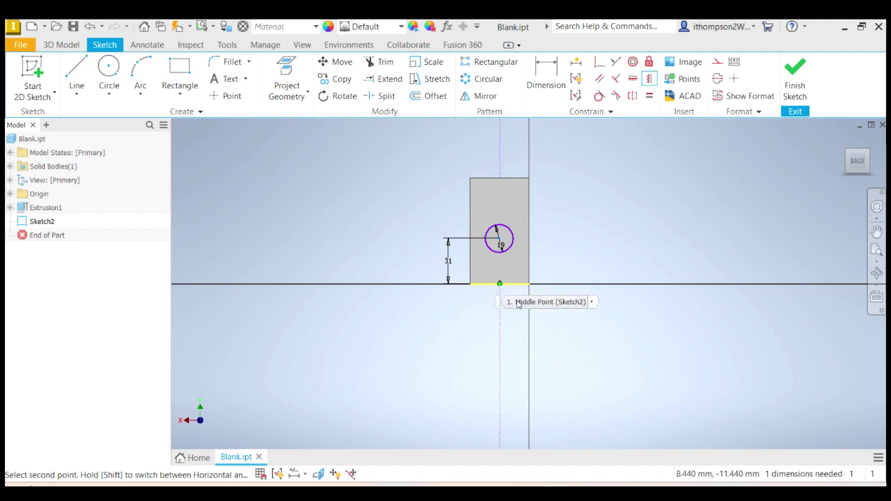
pyautogui.click(501, 286)
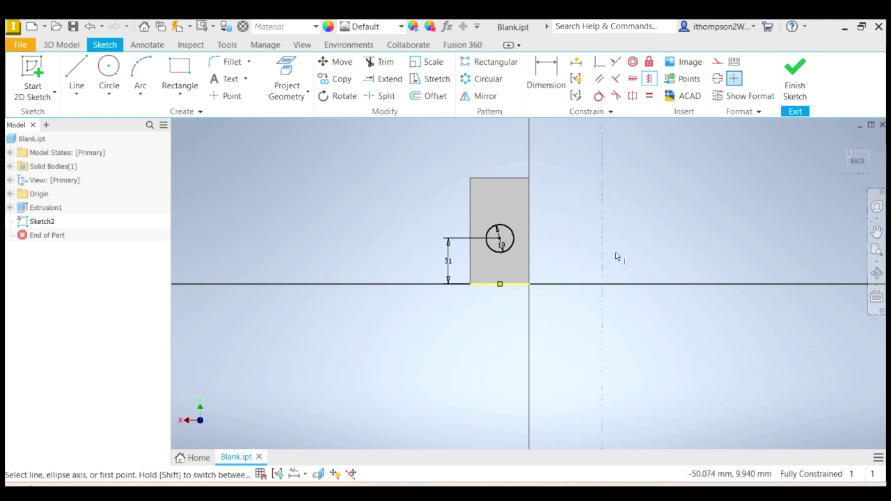
pyautogui.click(798, 82)
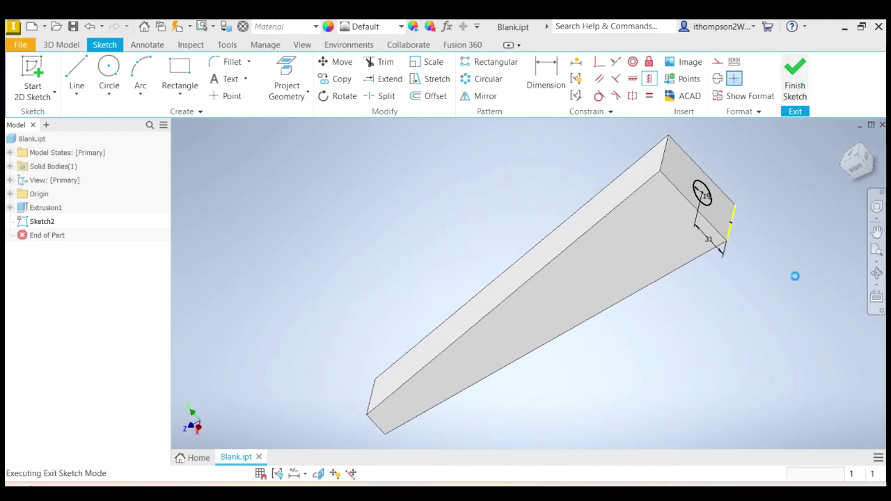
pyautogui.click(867, 166)
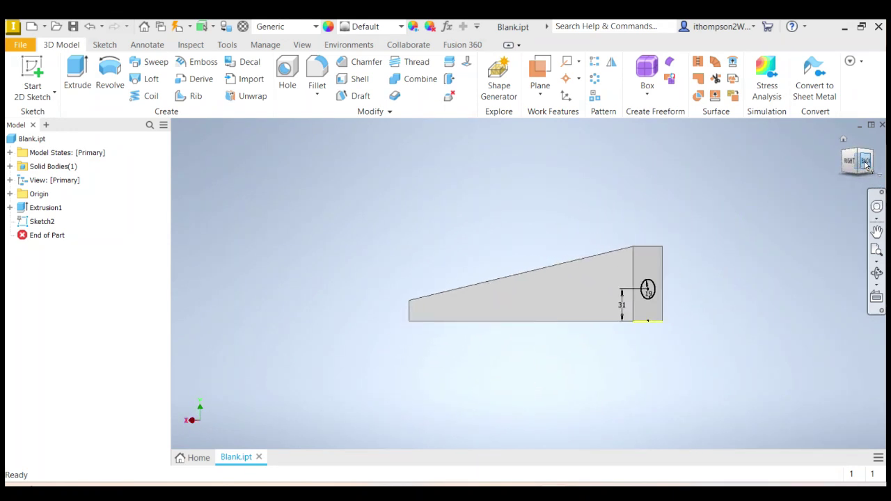
# Step: Extrude the rear-face circle inward as a cut with a distance of 50 mm to bore the hole in the blank
pyautogui.click(859, 153)
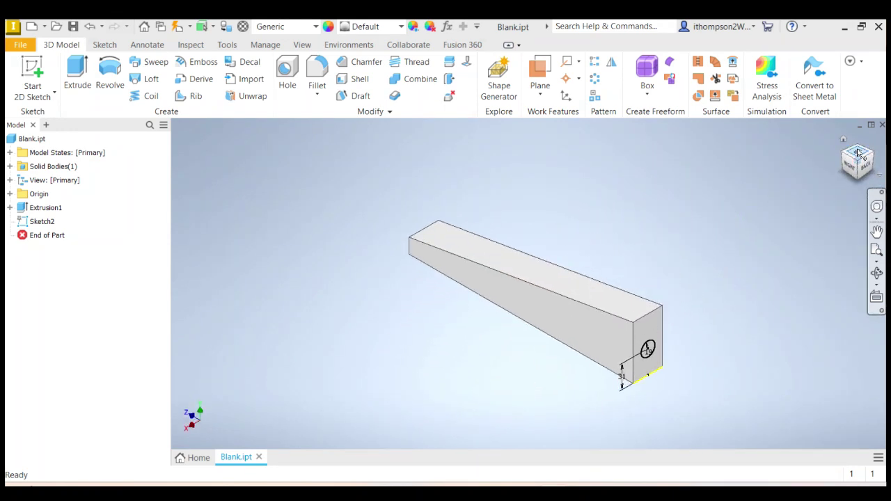
pyautogui.click(879, 251)
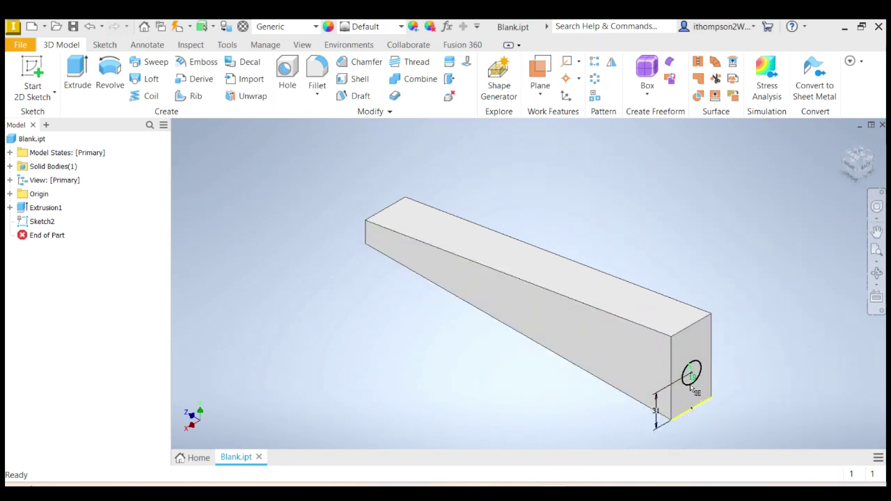
pyautogui.click(71, 73)
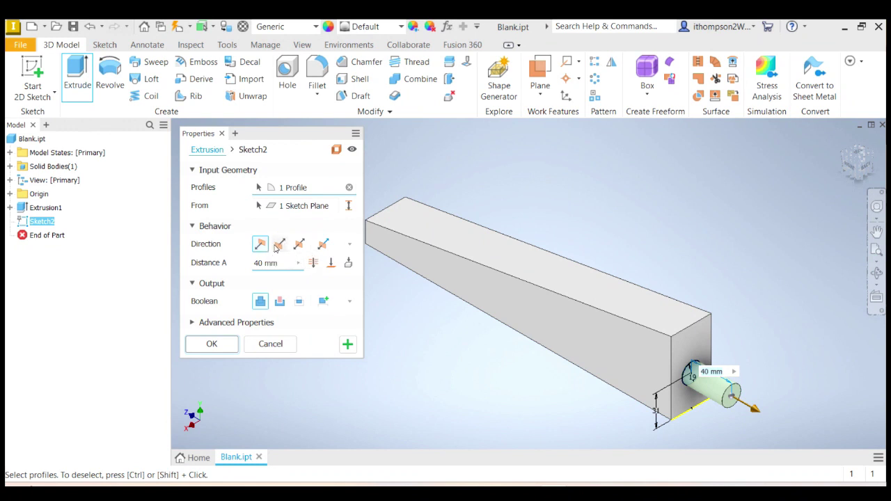
pyautogui.click(280, 243)
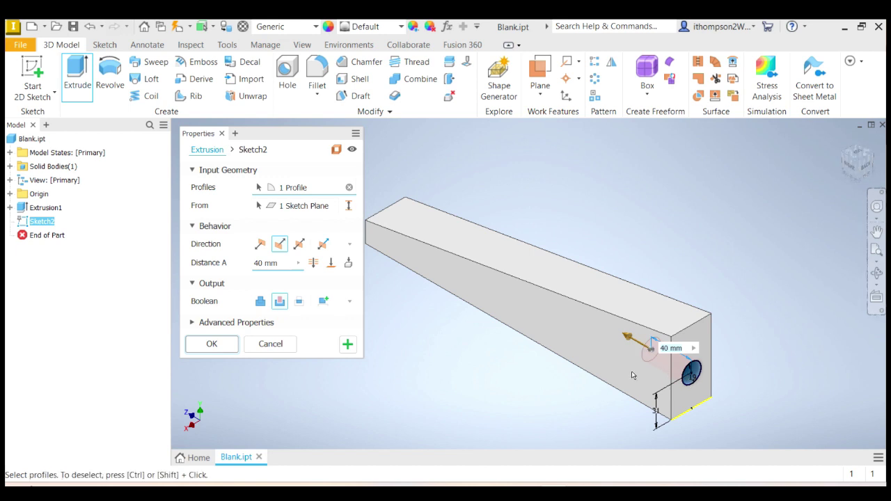
pyautogui.click(260, 301)
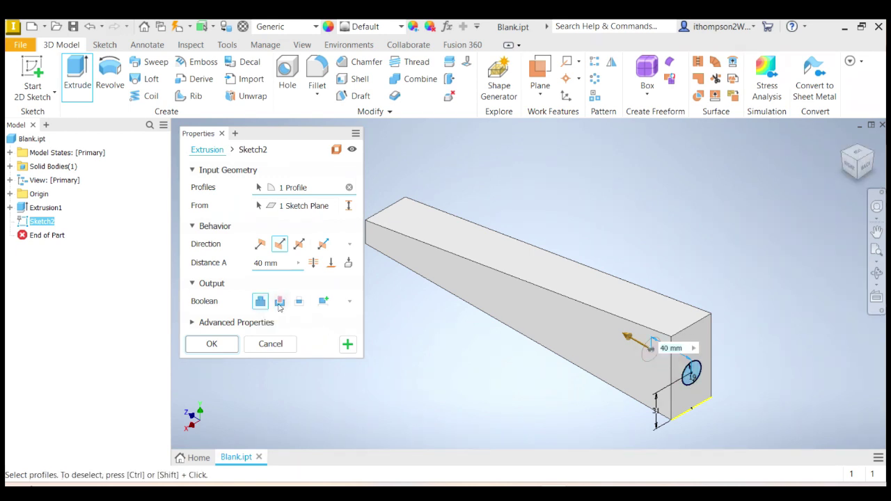
pyautogui.click(279, 304)
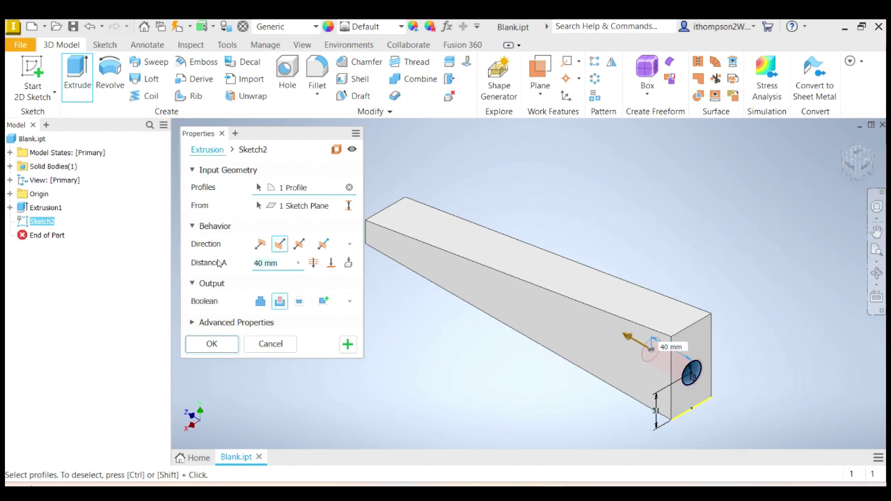
pyautogui.write('50')
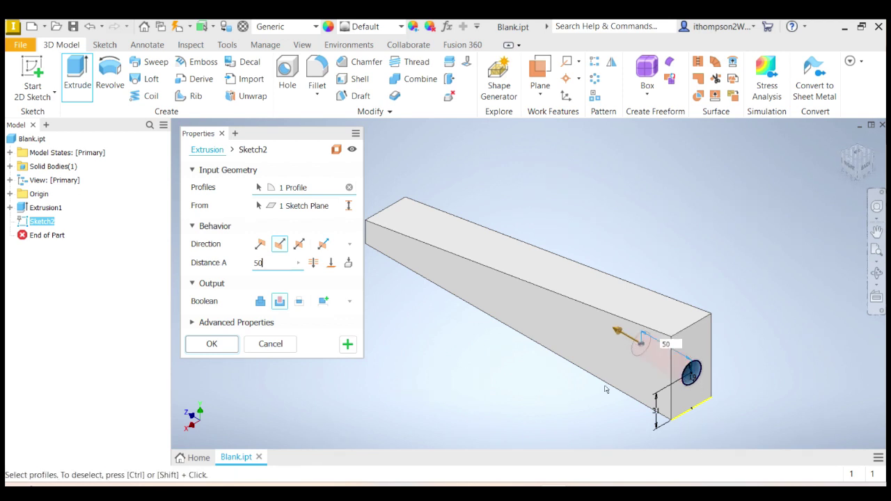
pyautogui.click(211, 344)
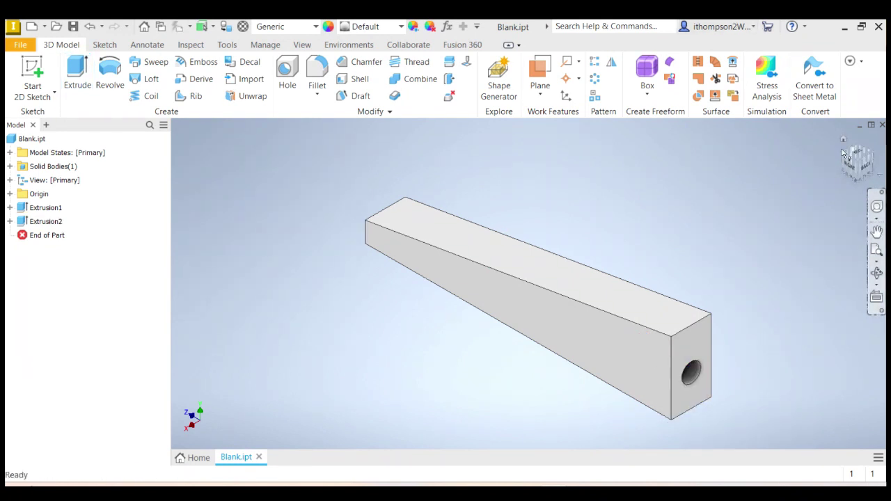
pyautogui.click(874, 168)
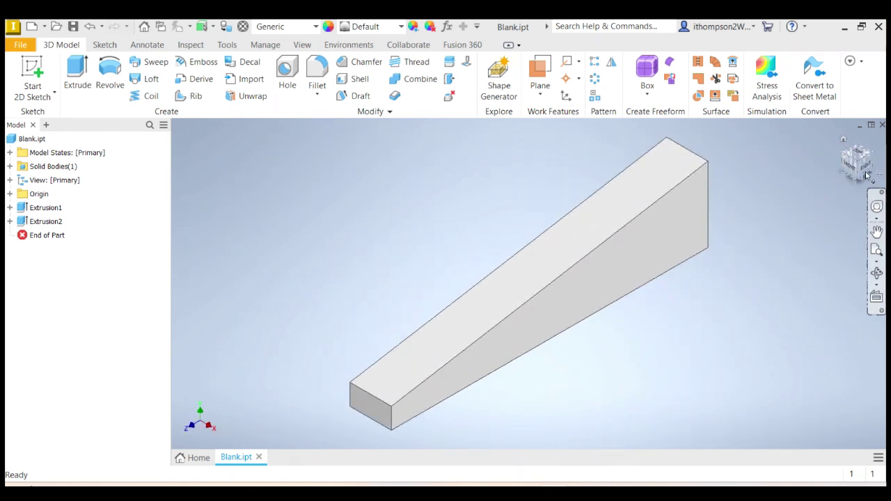
pyautogui.click(862, 158)
pyautogui.moveTo(858, 159); pyautogui.dragTo(625, 355)
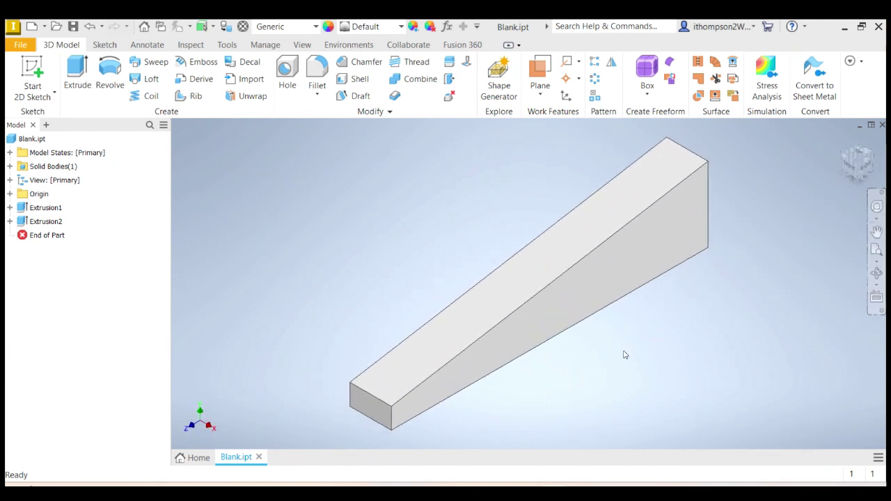